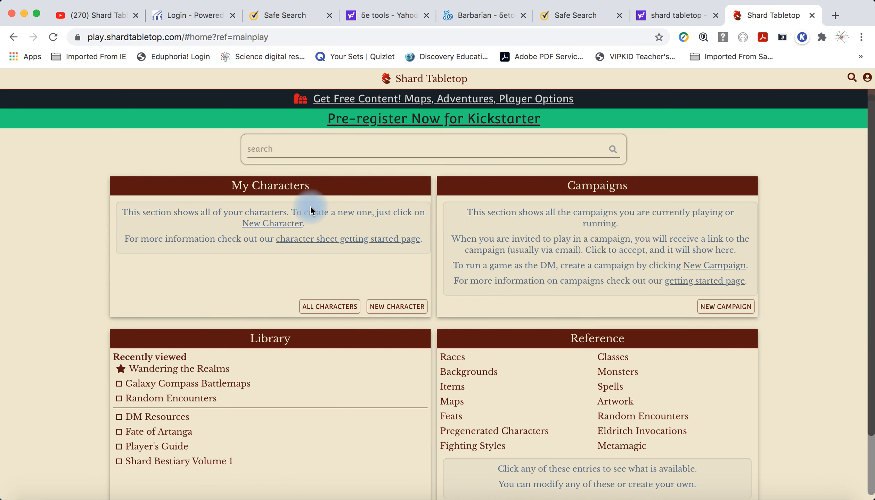
Open the Classes reference list and start creating a new class.
{"action": "scroll", "coordinate": [382, 353], "scroll_direction": "down", "scroll_amount": 2}
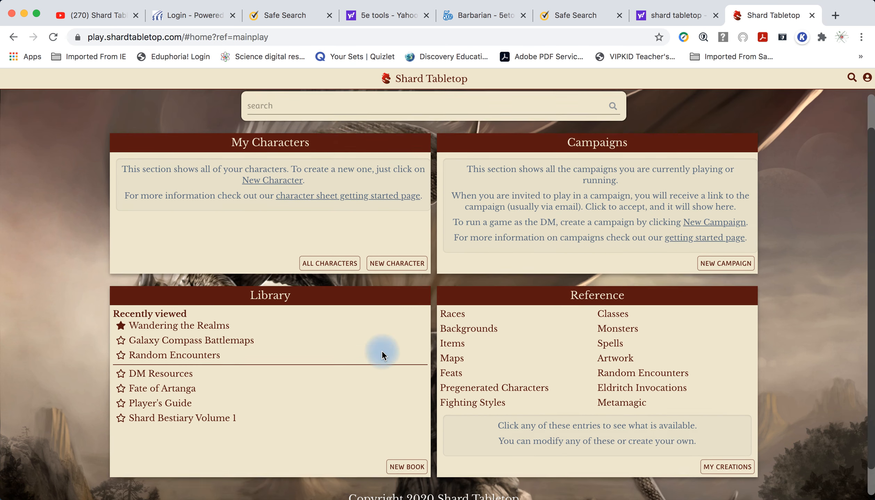
{"action": "left_click", "coordinate": [611, 318]}
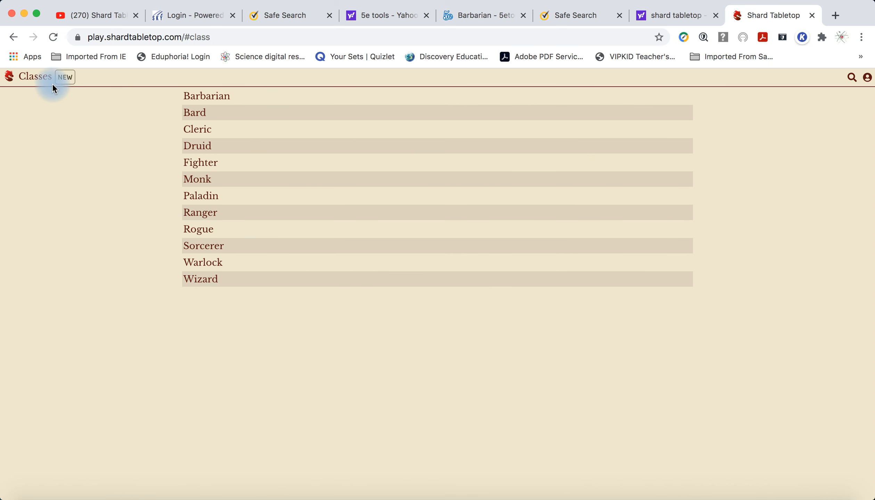
{"action": "left_click", "coordinate": [65, 79]}
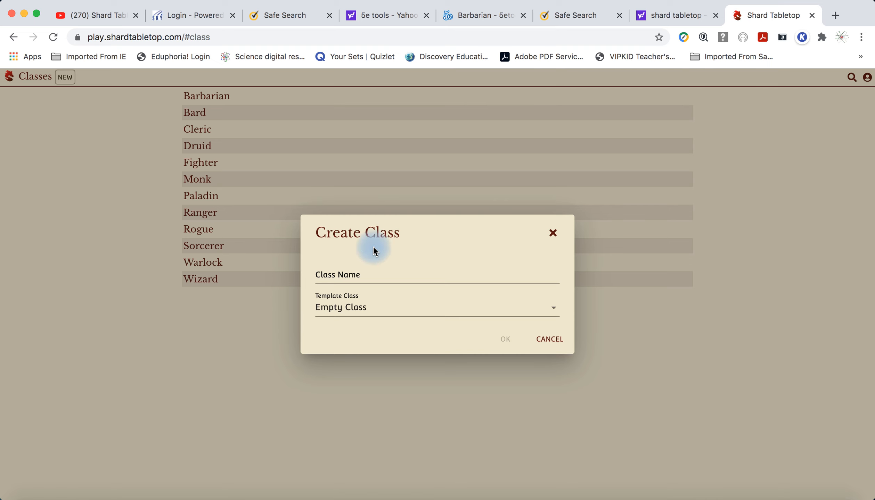
Check the Barbarian page on 5e.tools, then return to Shard Tabletop and name the new class "The Path of the Totem".
{"action": "left_click", "coordinate": [348, 275]}
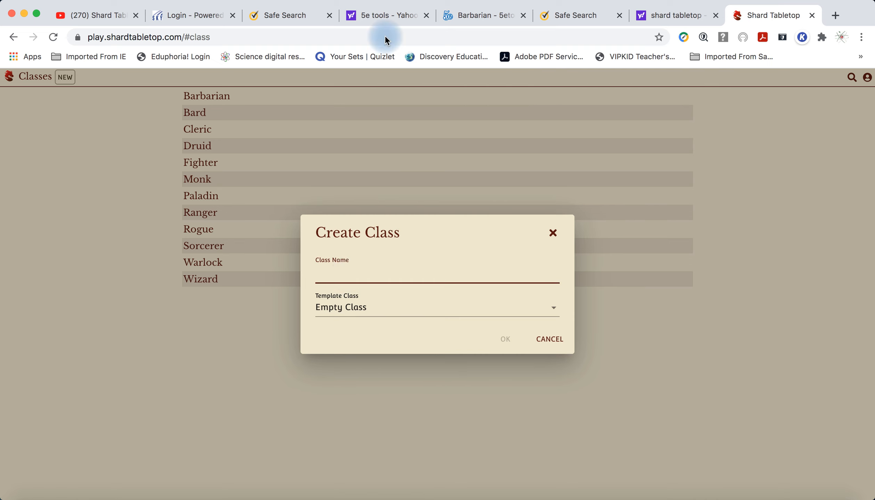
{"action": "left_click", "coordinate": [464, 15]}
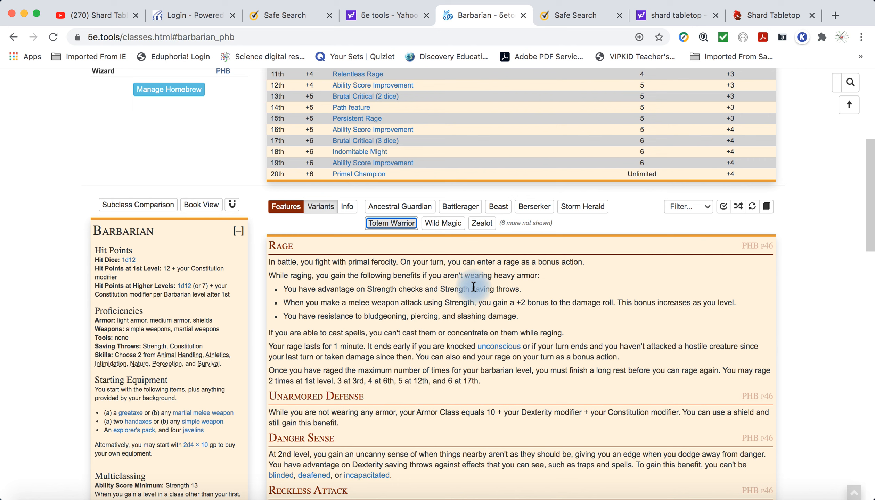
{"action": "scroll", "coordinate": [428, 395], "scroll_direction": "down", "scroll_amount": 1}
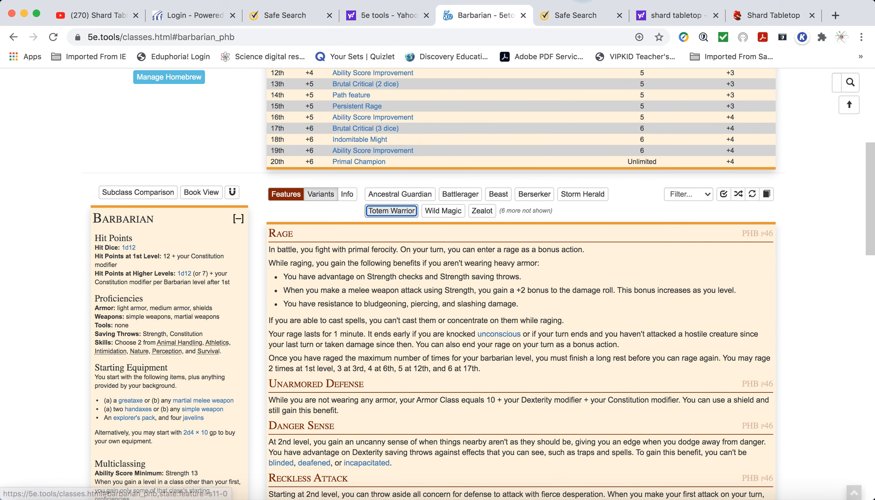
{"action": "left_click", "coordinate": [772, 15]}
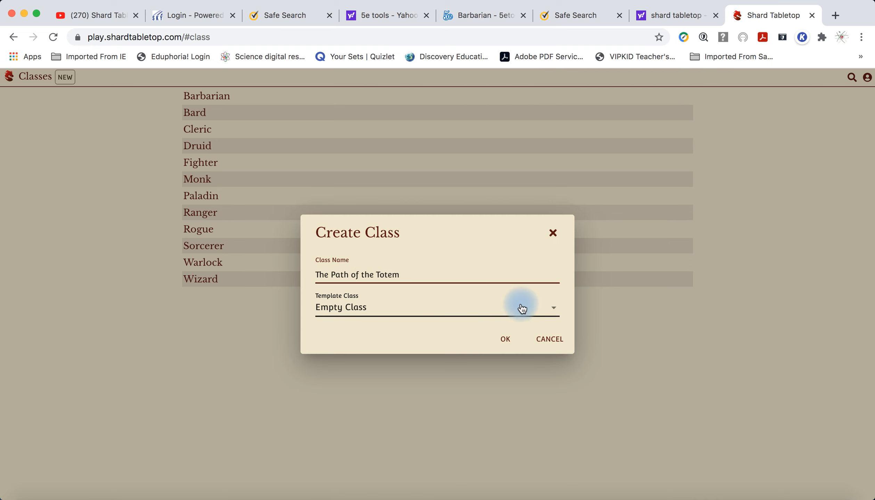
Base the class on Barbarian, make it a subclass with the Empty Subclass template, and create it.
{"action": "left_click", "coordinate": [538, 307]}
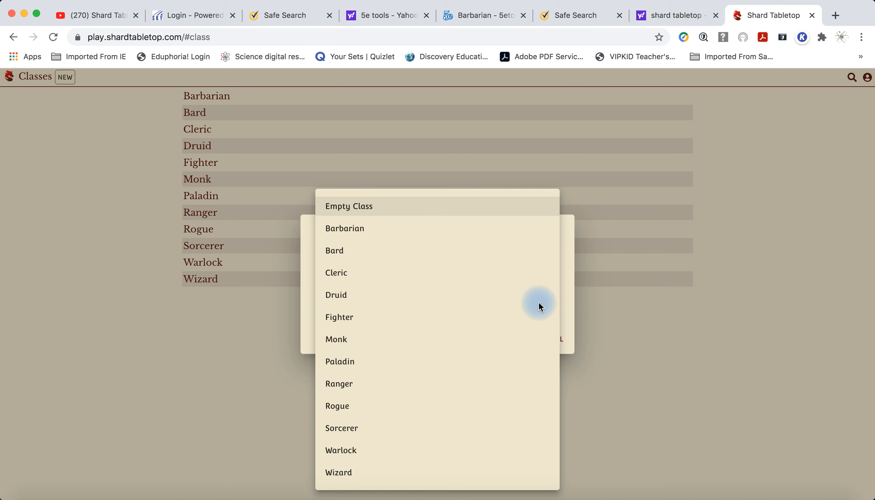
{"action": "left_click", "coordinate": [394, 237]}
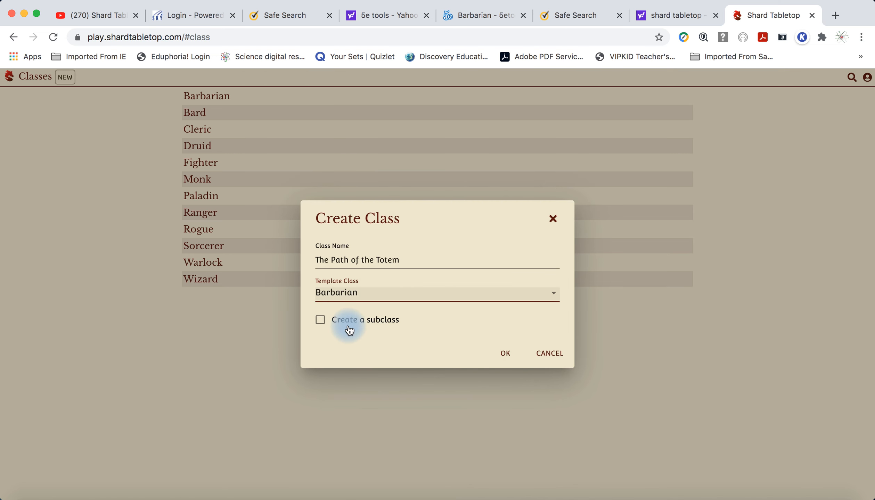
{"action": "left_click", "coordinate": [320, 319]}
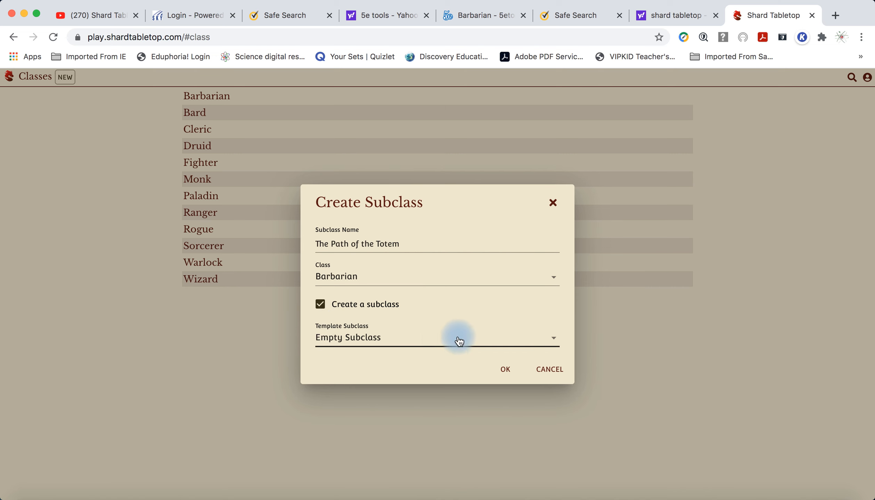
{"action": "left_click", "coordinate": [530, 338]}
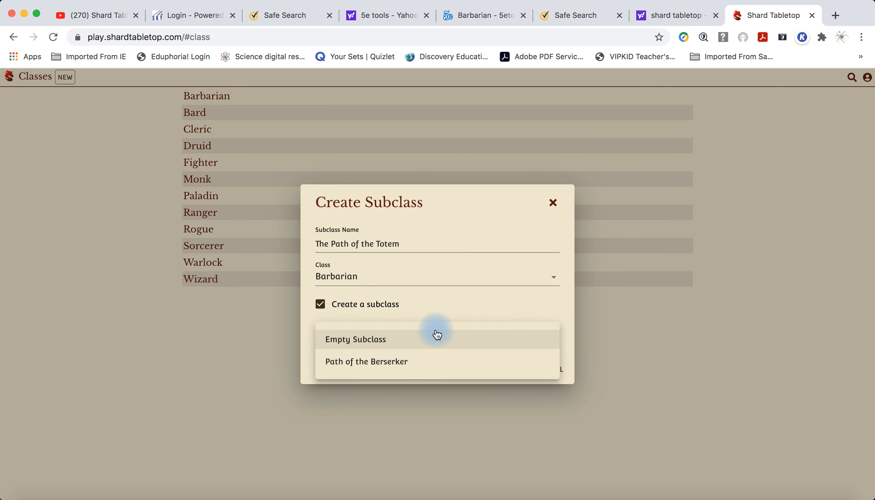
{"action": "left_click", "coordinate": [434, 307]}
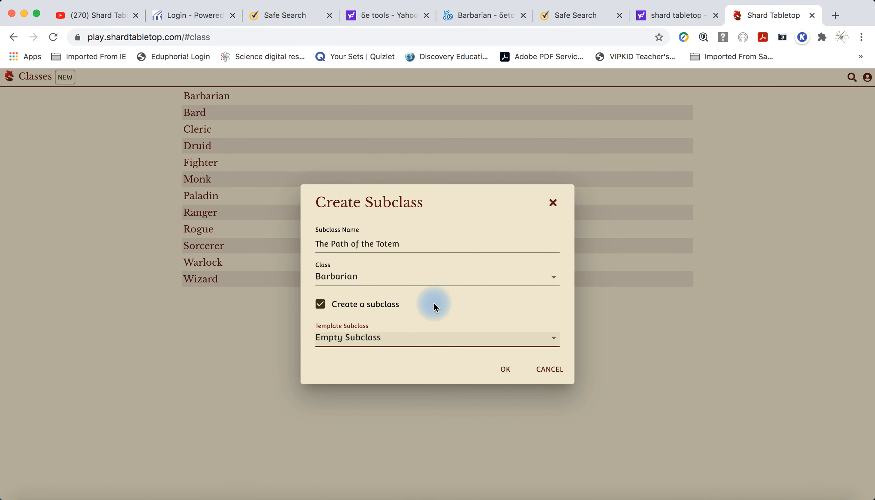
{"action": "left_click", "coordinate": [506, 370]}
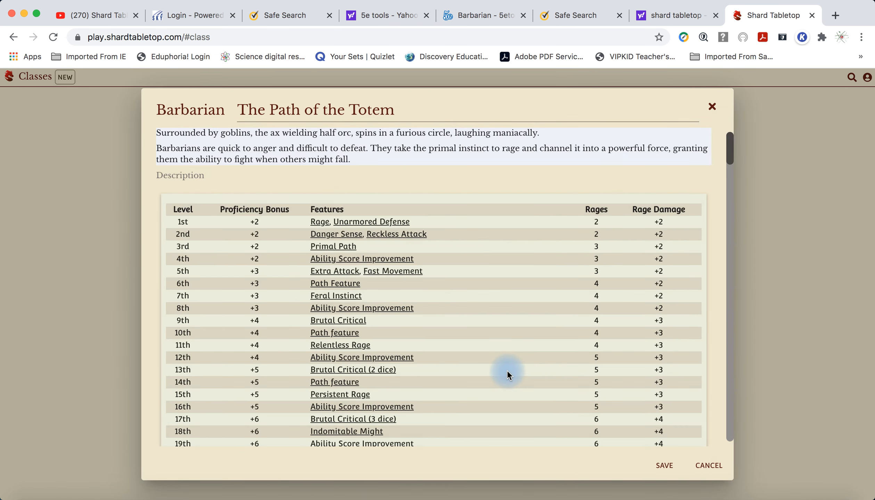
Look through the new subclass's inherited Barbarian sections, from proficiencies and spellcasting to the class features by level.
{"action": "scroll", "coordinate": [507, 370], "scroll_direction": "down", "scroll_amount": 20}
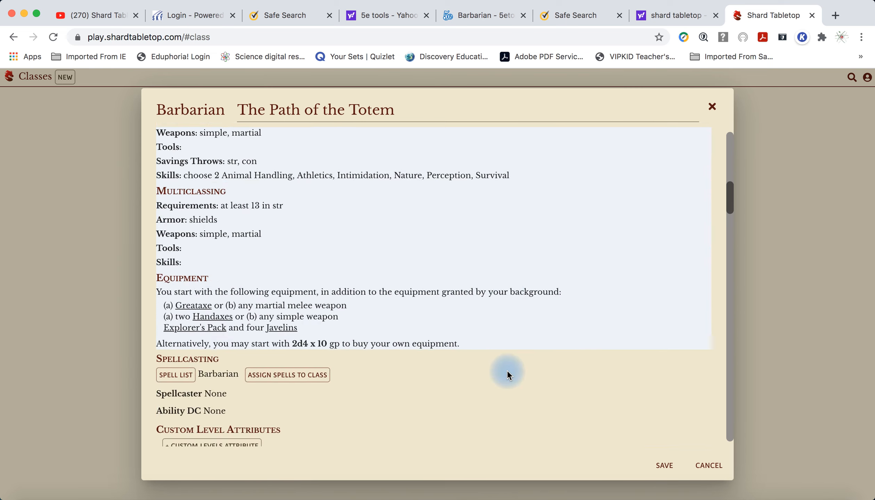
{"action": "scroll", "coordinate": [507, 375], "scroll_direction": "down", "scroll_amount": 15}
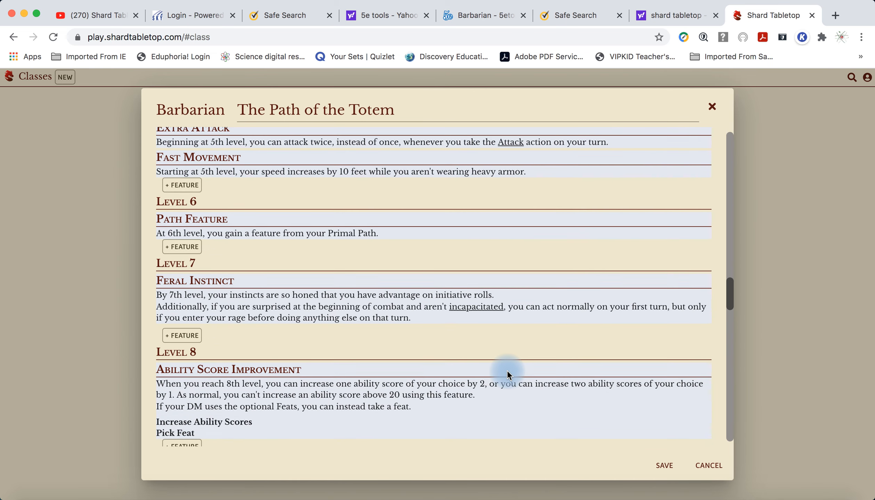
{"action": "scroll", "coordinate": [508, 375], "scroll_direction": "down", "scroll_amount": 12}
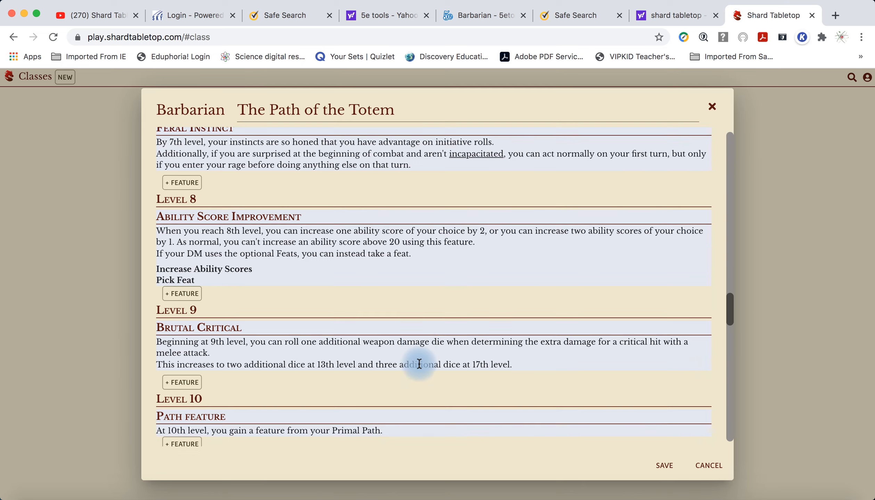
{"action": "scroll", "coordinate": [419, 364], "scroll_direction": "down", "scroll_amount": 5}
{"action": "scroll", "coordinate": [419, 364], "scroll_direction": "up", "scroll_amount": 20}
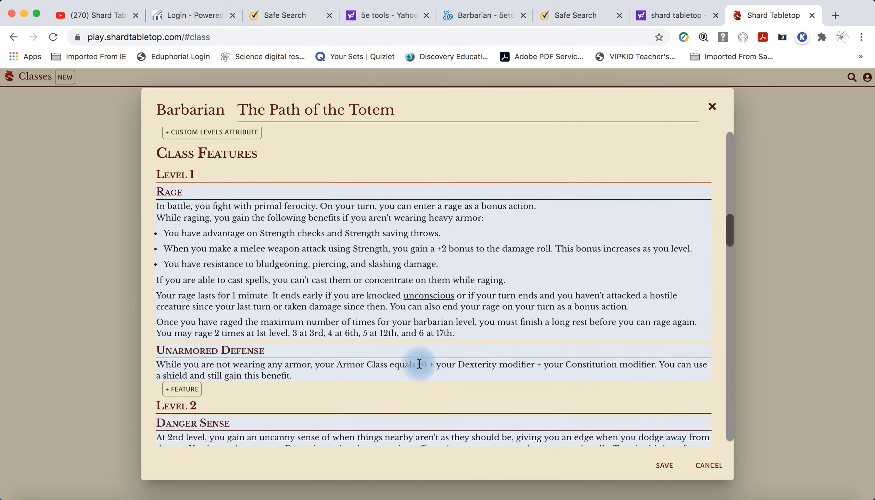
{"action": "scroll", "coordinate": [419, 363], "scroll_direction": "up", "scroll_amount": 1}
{"action": "scroll", "coordinate": [419, 363], "scroll_direction": "up", "scroll_amount": 2}
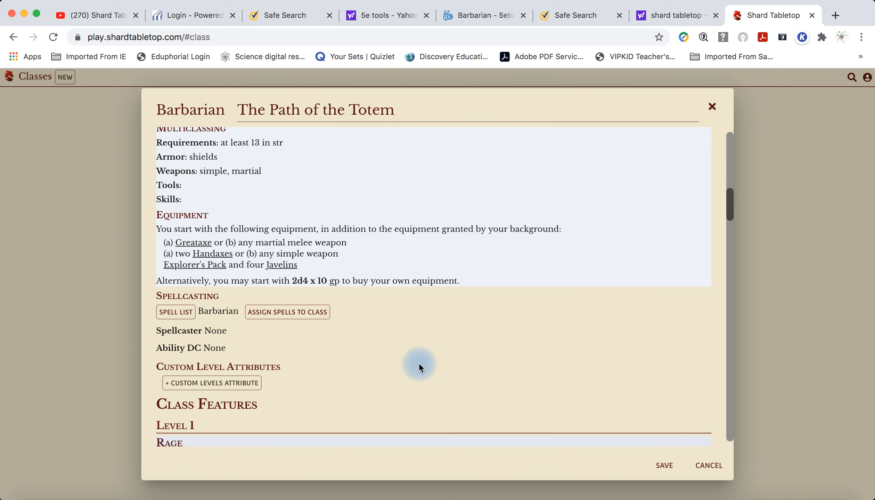
Switch to the Barbarian page on 5e.tools, show the Totem Warrior subclass and open it in the subclass comparison view.
{"action": "left_click", "coordinate": [482, 23]}
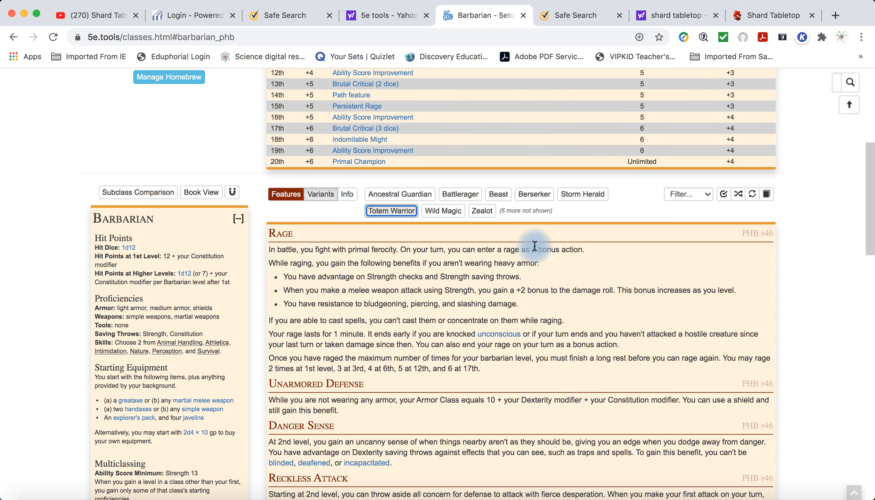
{"action": "scroll", "coordinate": [533, 248], "scroll_direction": "up", "scroll_amount": 5}
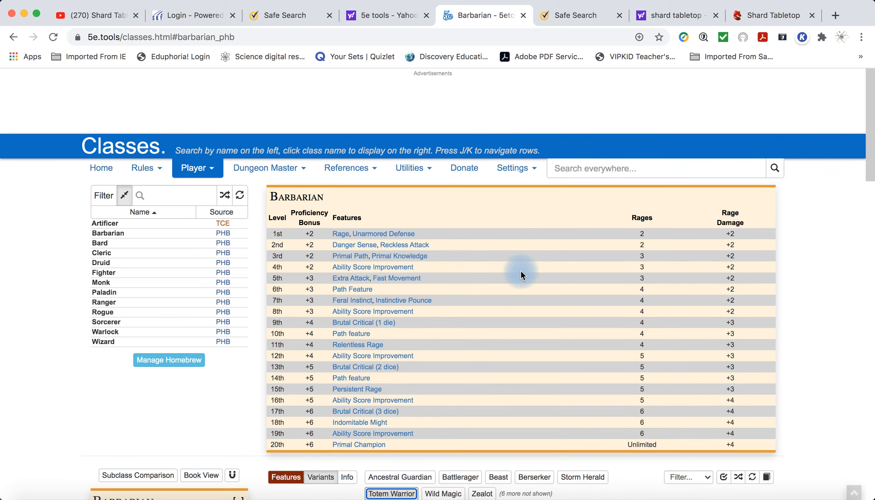
{"action": "scroll", "coordinate": [521, 276], "scroll_direction": "down", "scroll_amount": 1}
{"action": "scroll", "coordinate": [522, 276], "scroll_direction": "down", "scroll_amount": 3}
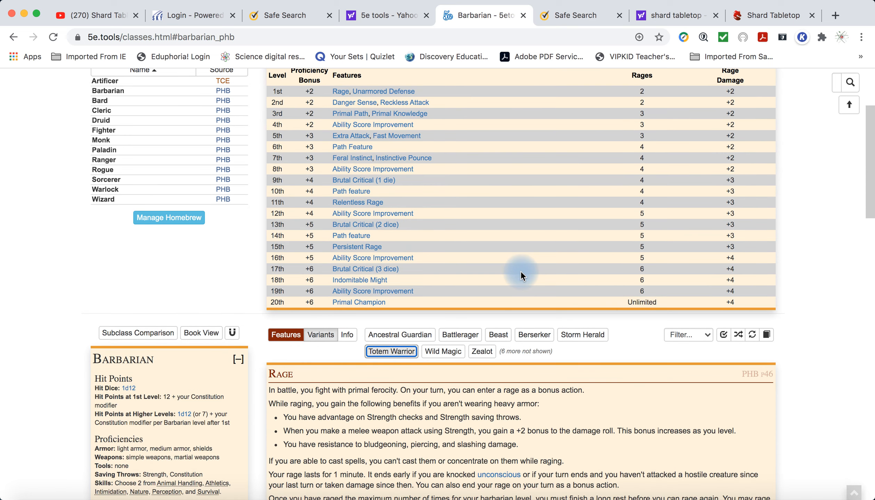
{"action": "scroll", "coordinate": [521, 277], "scroll_direction": "down", "scroll_amount": 2}
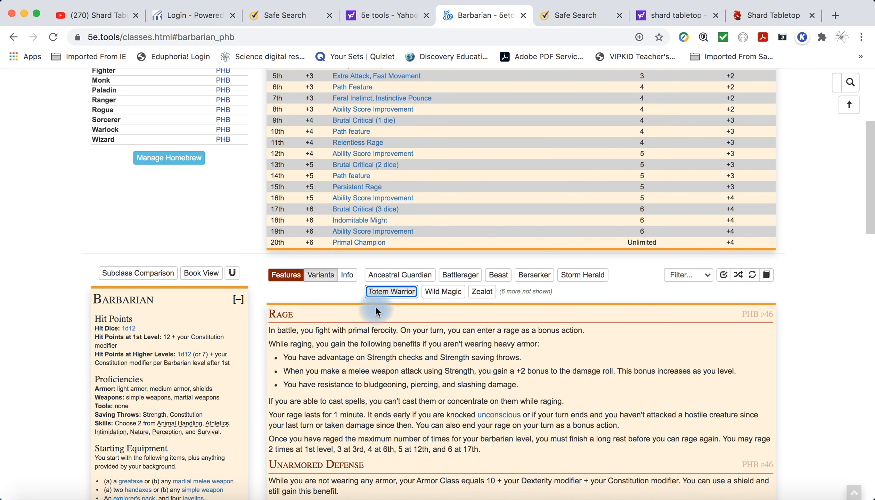
{"action": "left_click", "coordinate": [389, 301]}
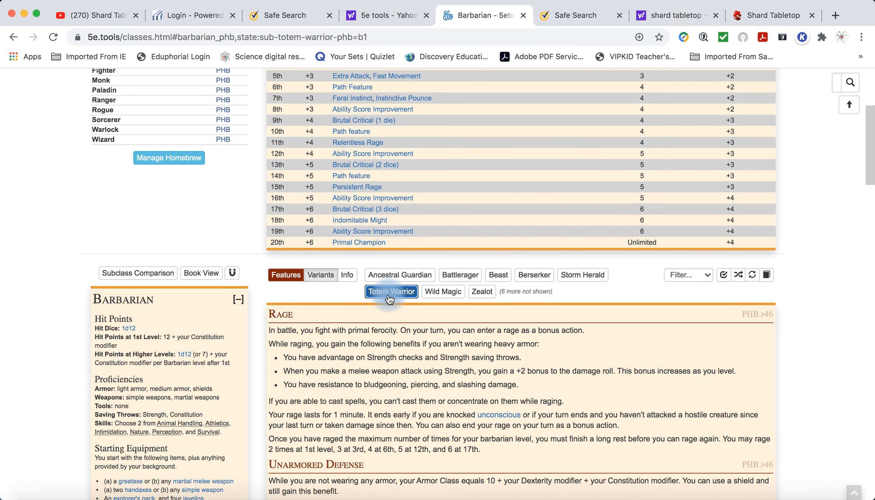
{"action": "left_click", "coordinate": [119, 275]}
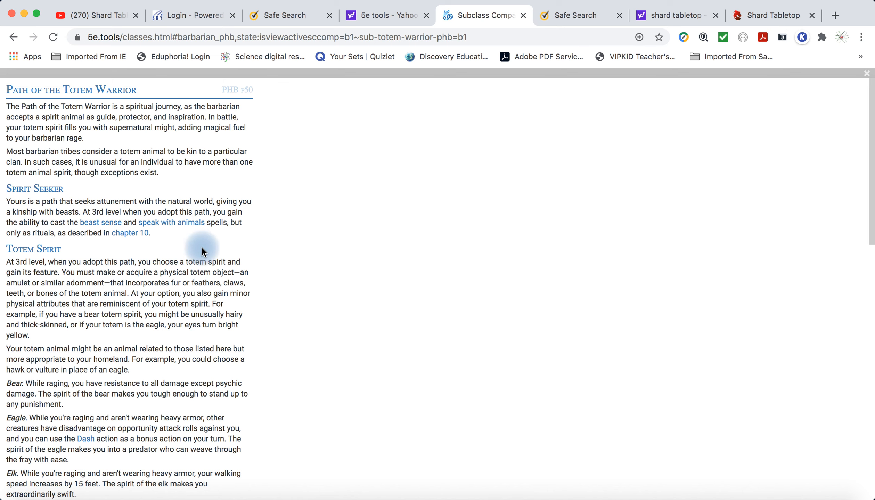
Read through the Path of the Totem Warrior features, from Spirit Seeker to Totemic Attunement.
{"action": "scroll", "coordinate": [119, 185], "scroll_direction": "down", "scroll_amount": 4}
{"action": "scroll", "coordinate": [119, 187], "scroll_direction": "down", "scroll_amount": 7}
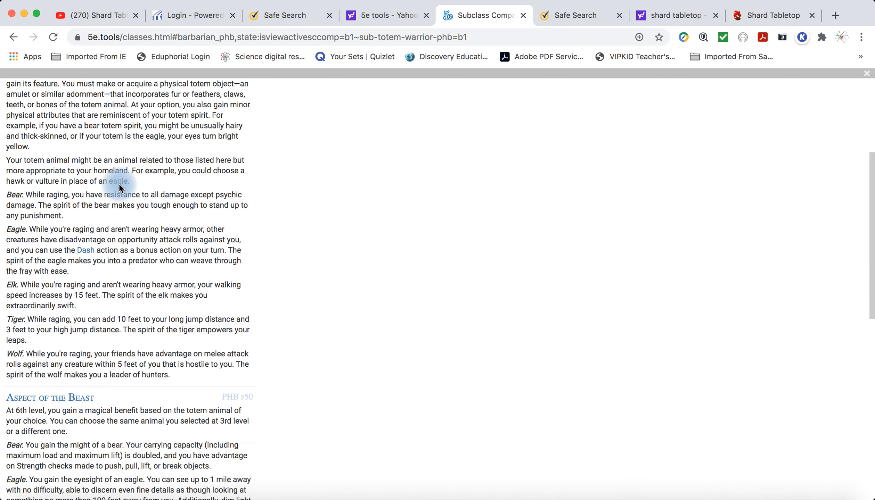
{"action": "scroll", "coordinate": [119, 188], "scroll_direction": "down", "scroll_amount": 7}
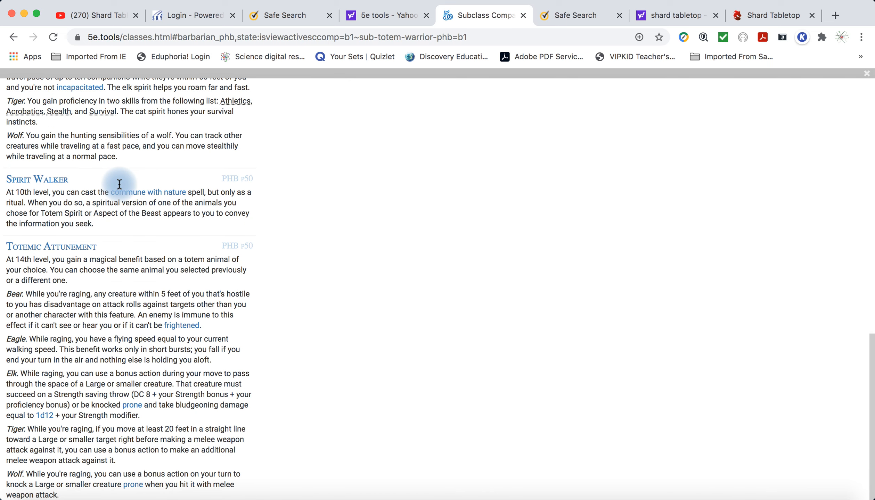
{"action": "scroll", "coordinate": [120, 184], "scroll_direction": "up", "scroll_amount": 20}
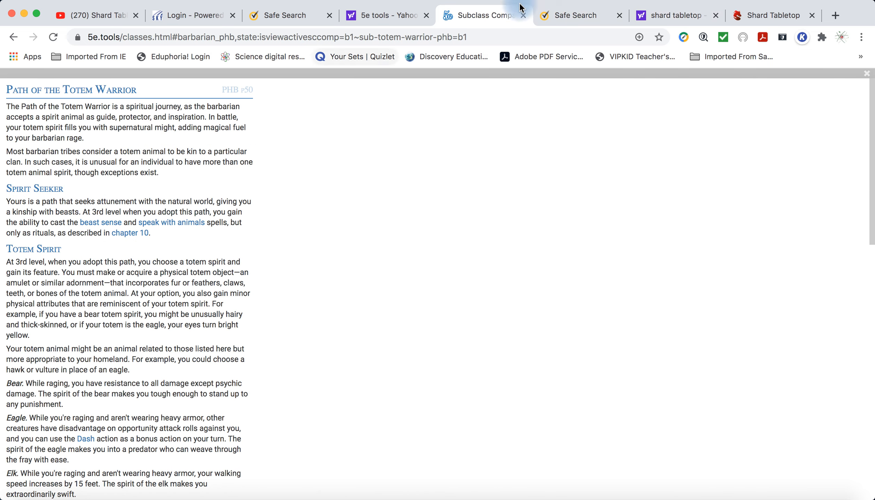
Return to the Shard Tabletop subclass editor and set the spellcasting Ability DC to Strength.
{"action": "left_click", "coordinate": [767, 14]}
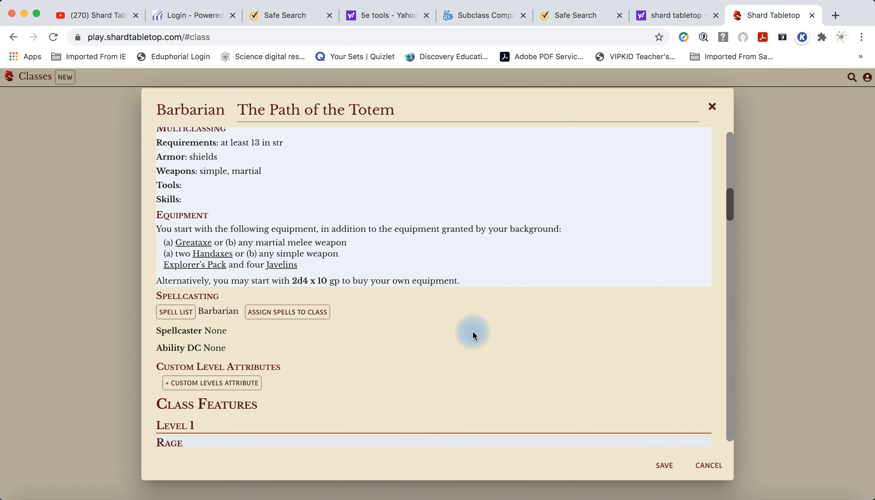
{"action": "scroll", "coordinate": [475, 335], "scroll_direction": "down", "scroll_amount": 3}
{"action": "scroll", "coordinate": [475, 335], "scroll_direction": "up", "scroll_amount": 2}
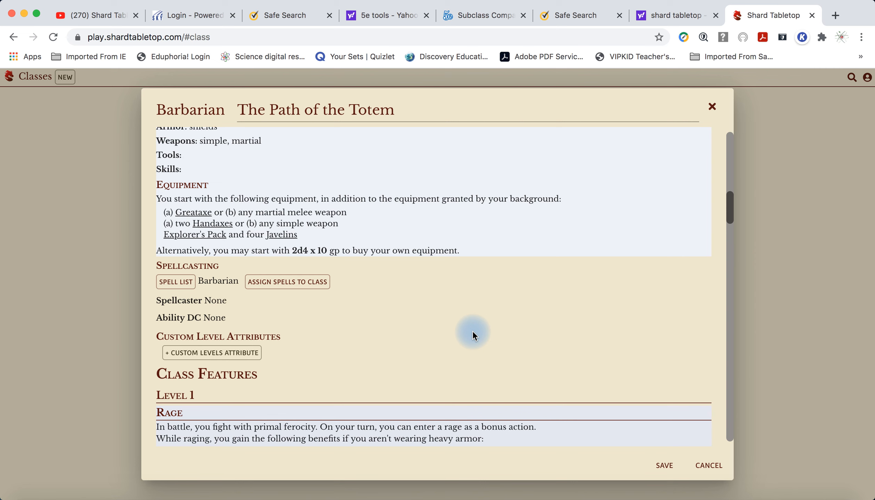
{"action": "scroll", "coordinate": [365, 351], "scroll_direction": "up", "scroll_amount": 10}
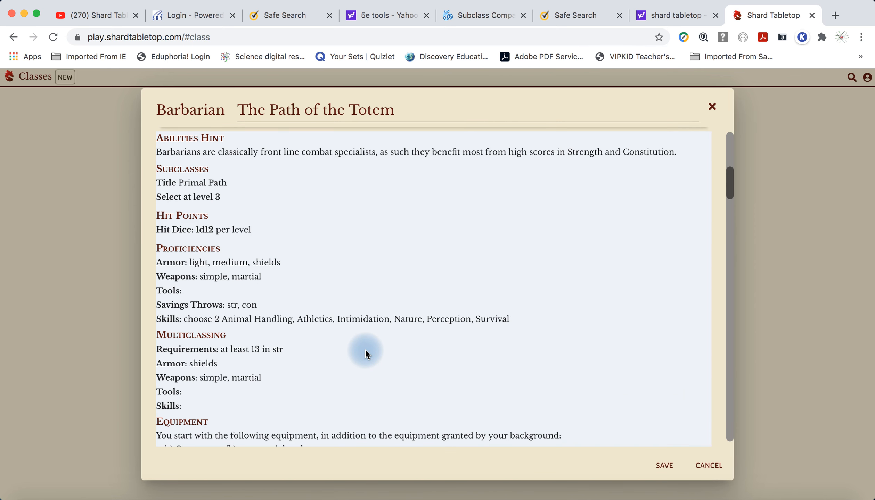
{"action": "scroll", "coordinate": [365, 352], "scroll_direction": "down", "scroll_amount": 8}
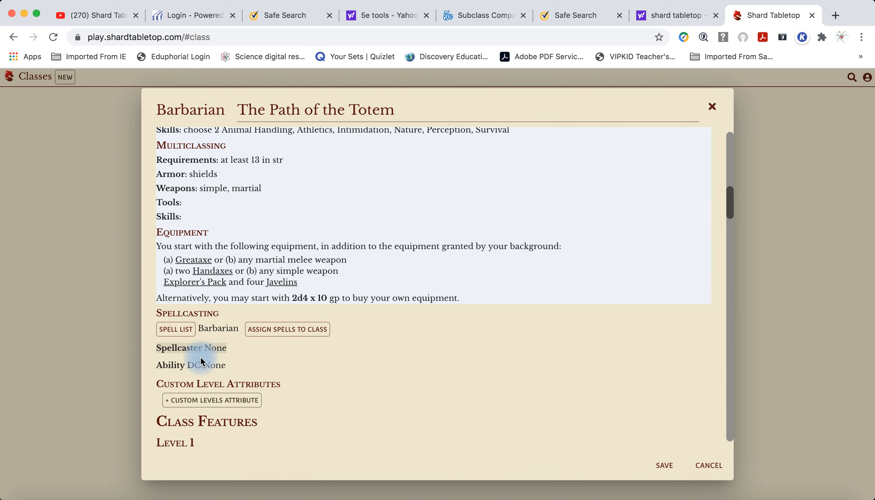
{"action": "left_click", "coordinate": [197, 369]}
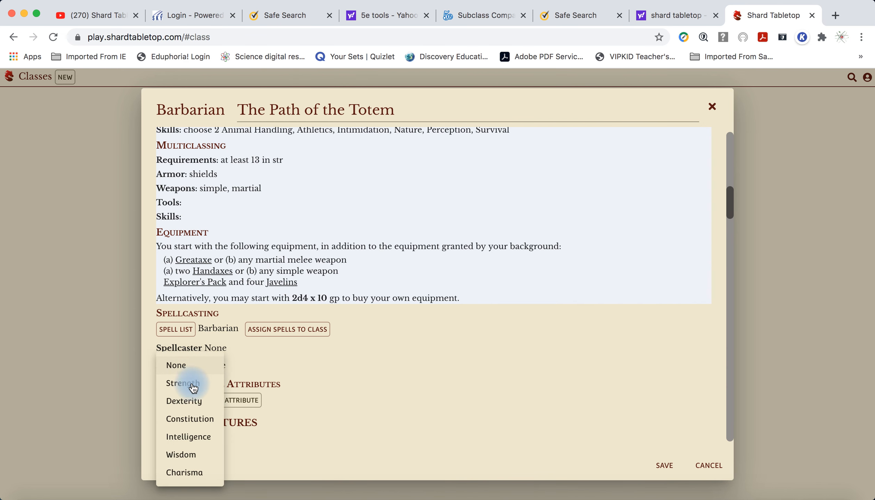
{"action": "left_click", "coordinate": [191, 384]}
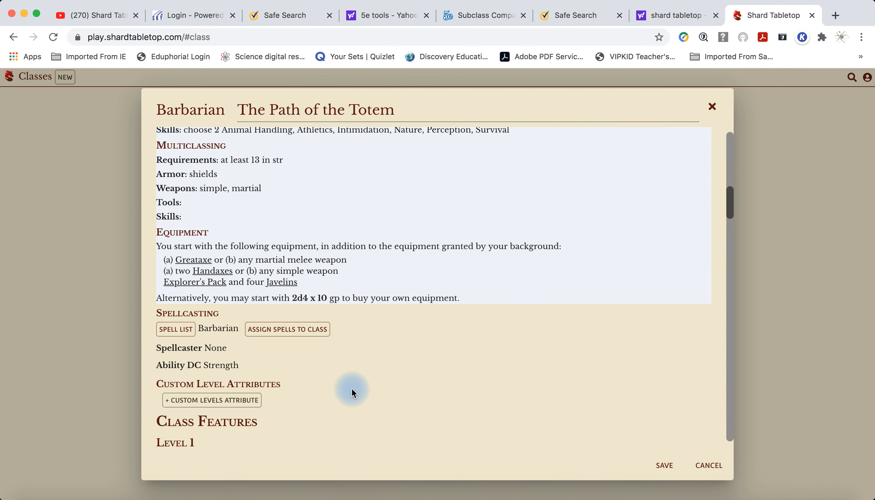
Review the inherited level 1 and 2 Barbarian features and compare them with the Totem Warrior page on 5e.tools.
{"action": "scroll", "coordinate": [352, 392], "scroll_direction": "down", "scroll_amount": 3}
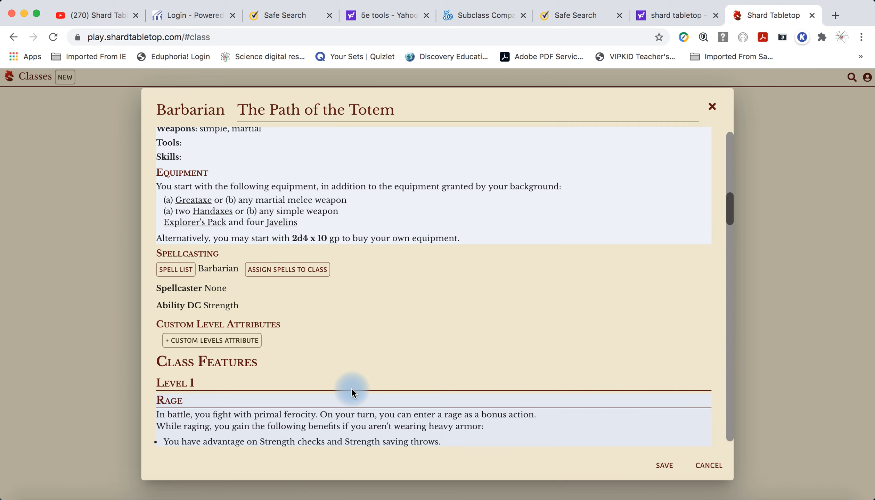
{"action": "scroll", "coordinate": [352, 392], "scroll_direction": "down", "scroll_amount": 15}
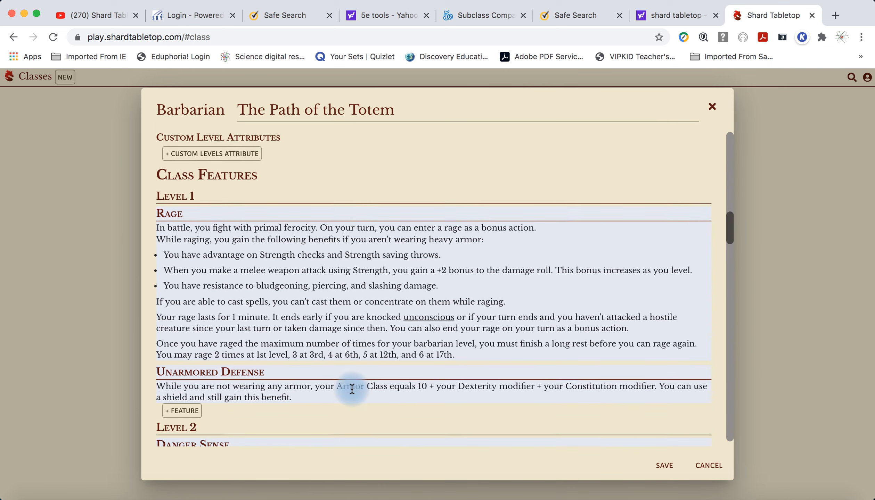
{"action": "scroll", "coordinate": [352, 382], "scroll_direction": "down", "scroll_amount": 3}
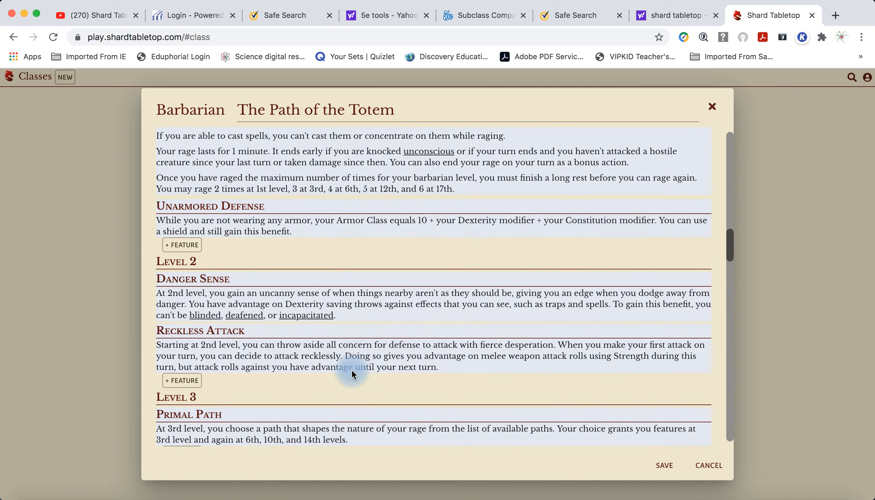
{"action": "key", "text": "ctrl+Up"}
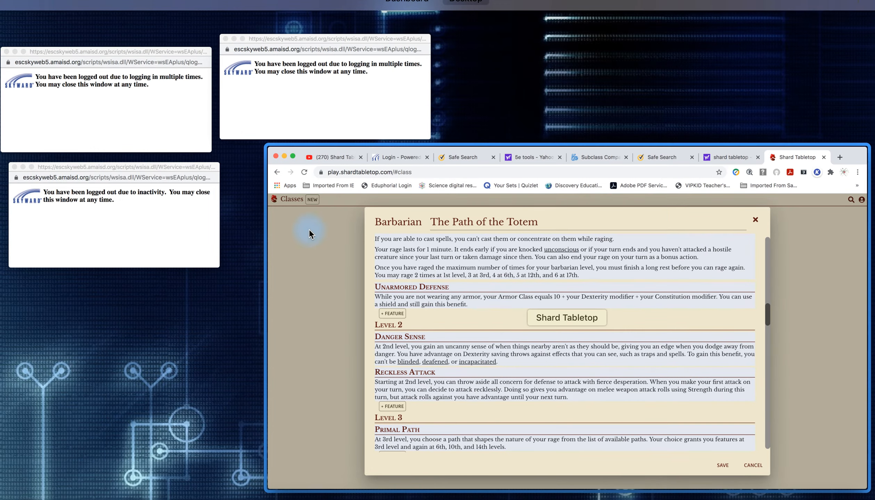
{"action": "left_click", "coordinate": [316, 333]}
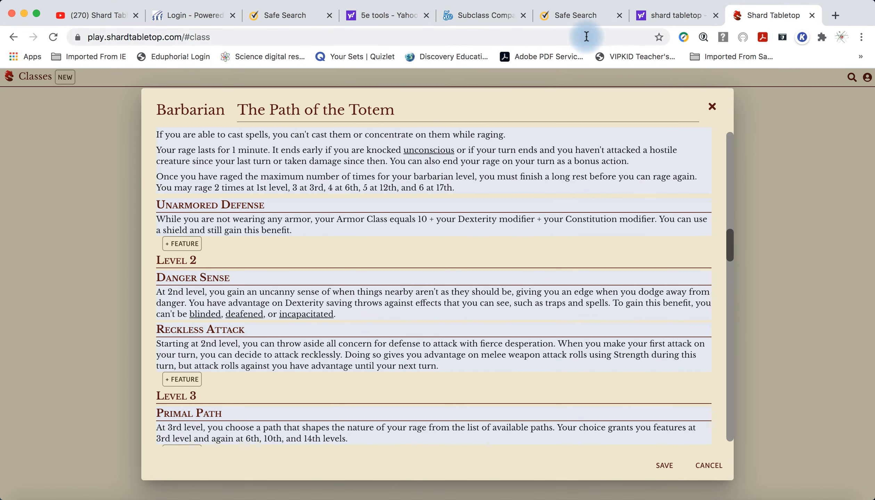
{"action": "left_click", "coordinate": [461, 18]}
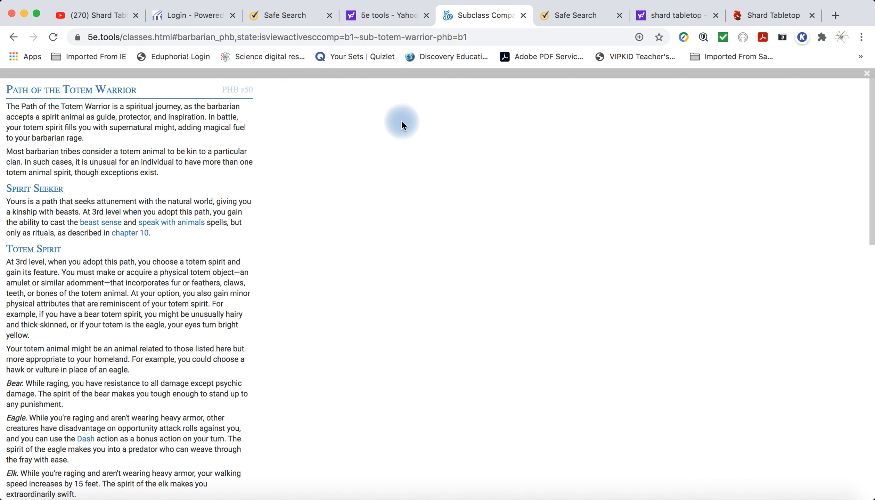
{"action": "left_click", "coordinate": [761, 16]}
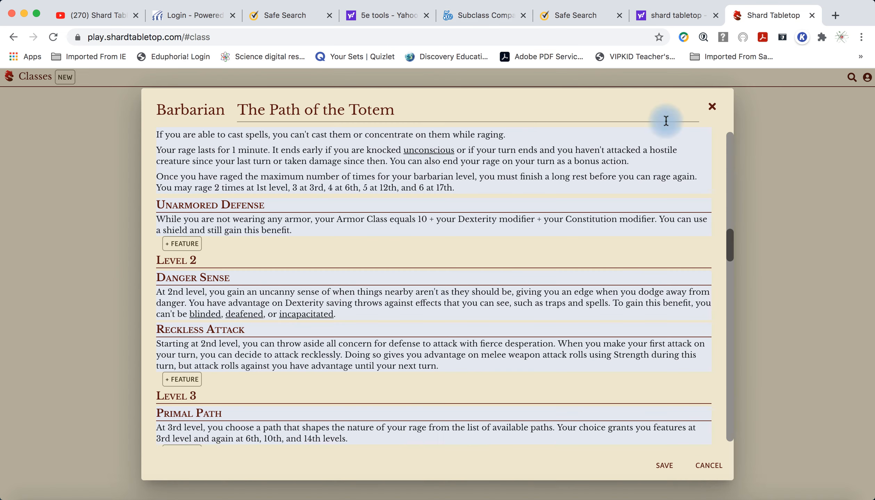
Add a level 3 feature below Primal Path and name it Spirit Seeker, as on the 5e.tools page.
{"action": "scroll", "coordinate": [447, 284], "scroll_direction": "down", "scroll_amount": 3}
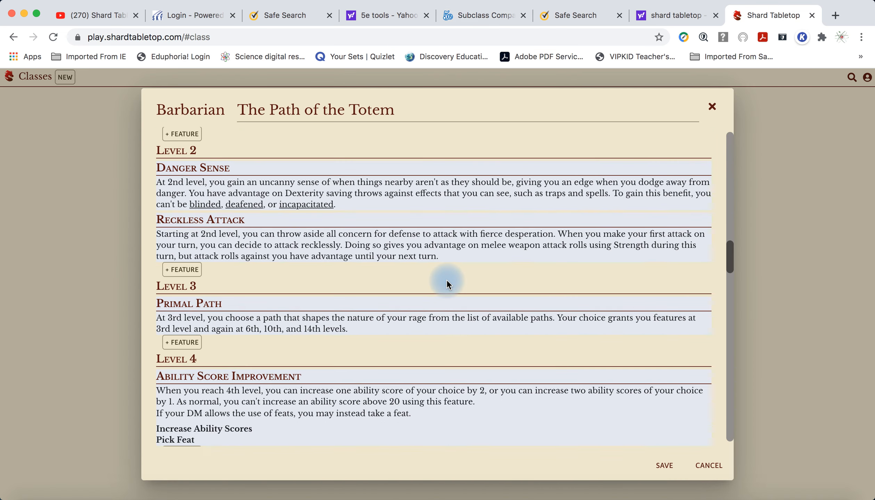
{"action": "left_click", "coordinate": [179, 346]}
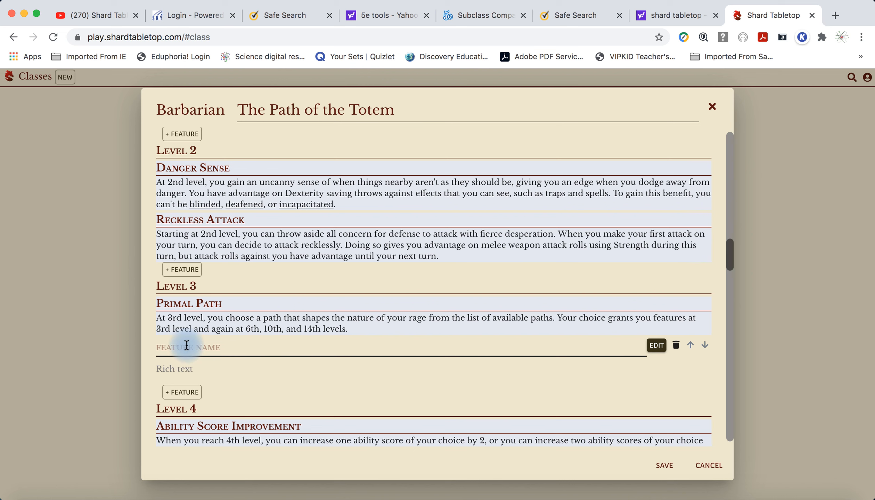
{"action": "left_click", "coordinate": [475, 16]}
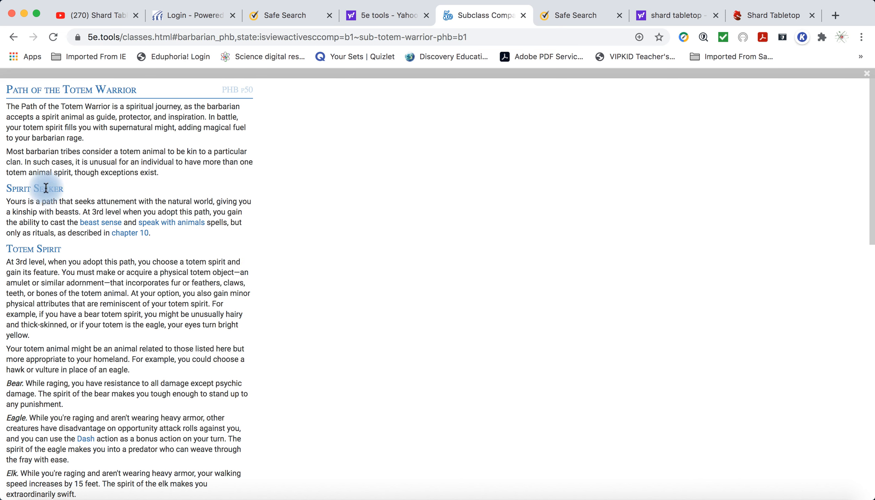
{"action": "left_click", "coordinate": [772, 17]}
{"action": "left_click", "coordinate": [185, 348]}
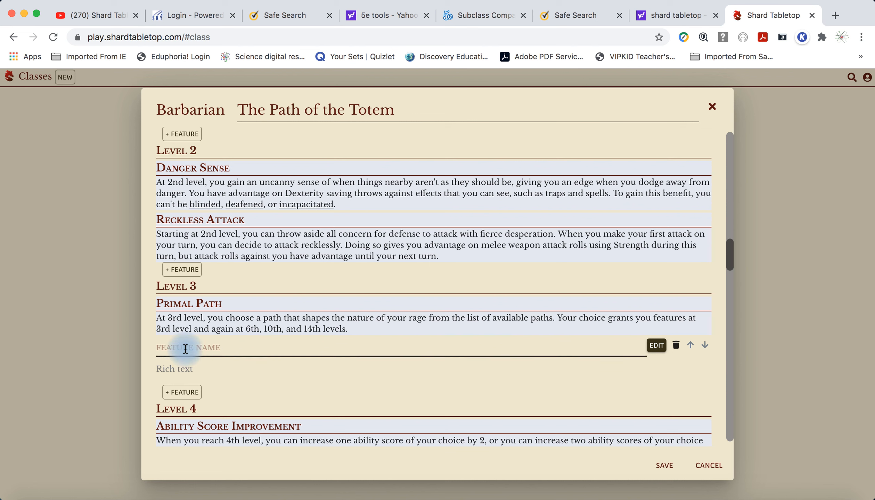
{"action": "type", "text": "Spirit Seeker"}
Copy the Spirit Seeker text through "only as rituals" from 5e.tools into the feature's description and end it with a period.
{"action": "left_click", "coordinate": [185, 372]}
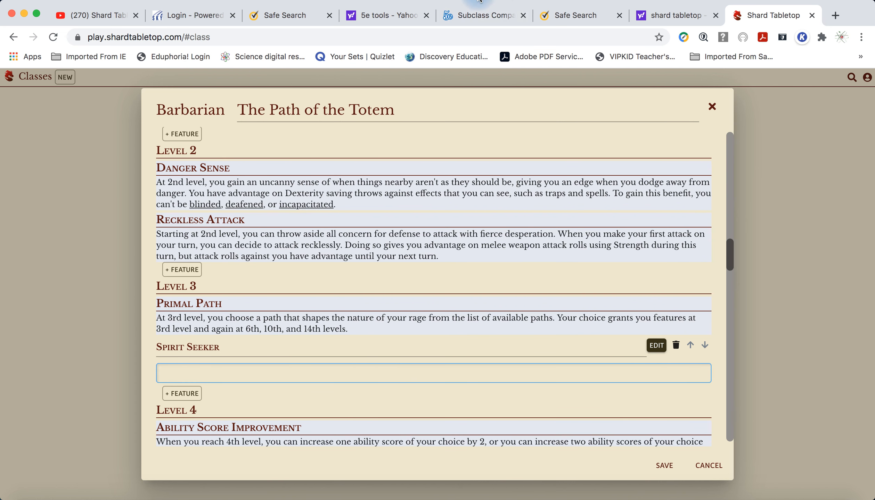
{"action": "left_click", "coordinate": [460, 24]}
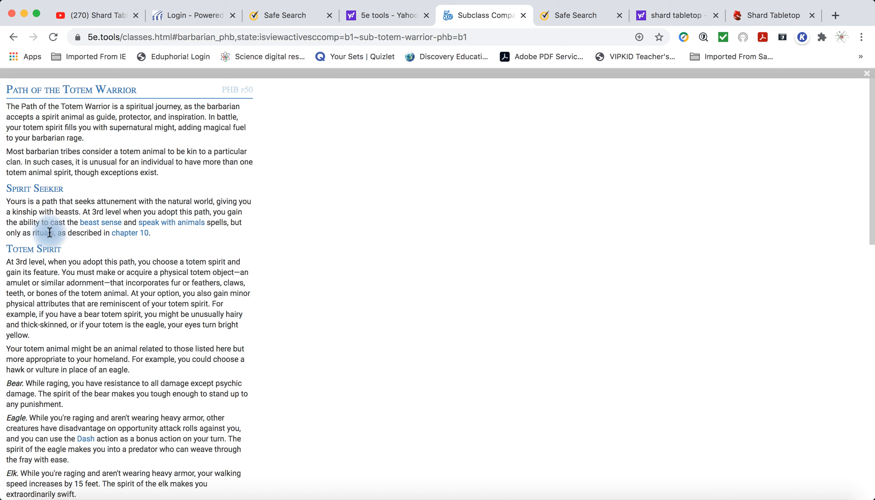
{"action": "left_click_drag", "start_coordinate": [55, 232], "coordinate": [6, 201]}
{"action": "key", "text": "super+c"}
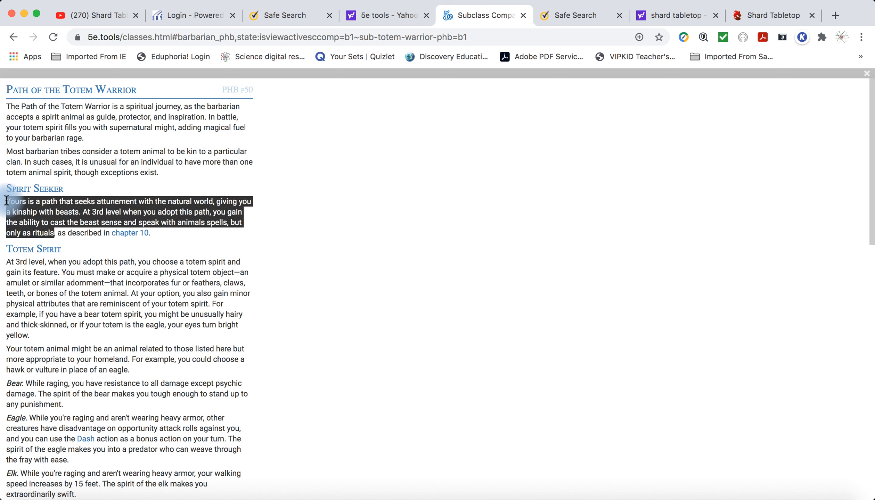
{"action": "left_click", "coordinate": [770, 15]}
{"action": "left_click", "coordinate": [231, 377]}
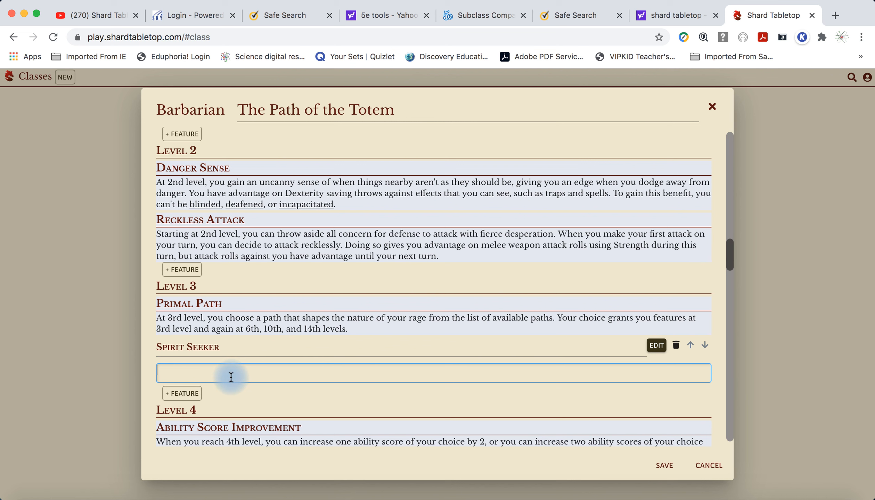
{"action": "key", "text": "super+v"}
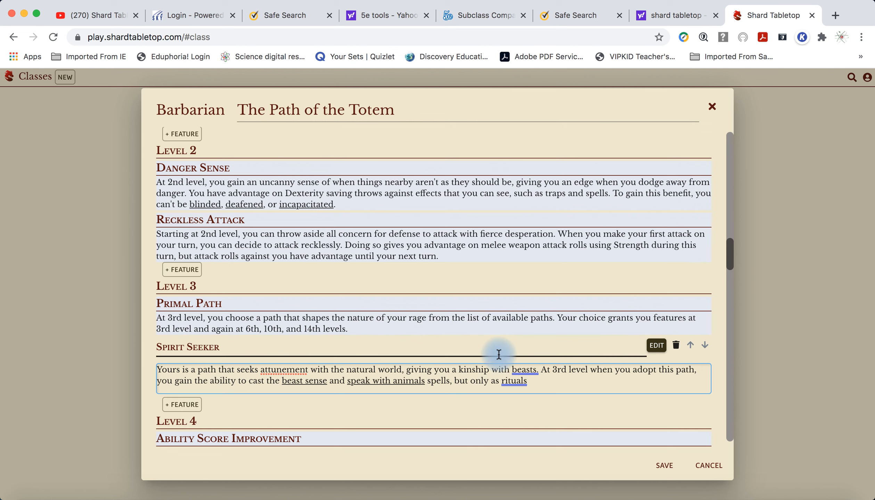
{"action": "type", "text": "."}
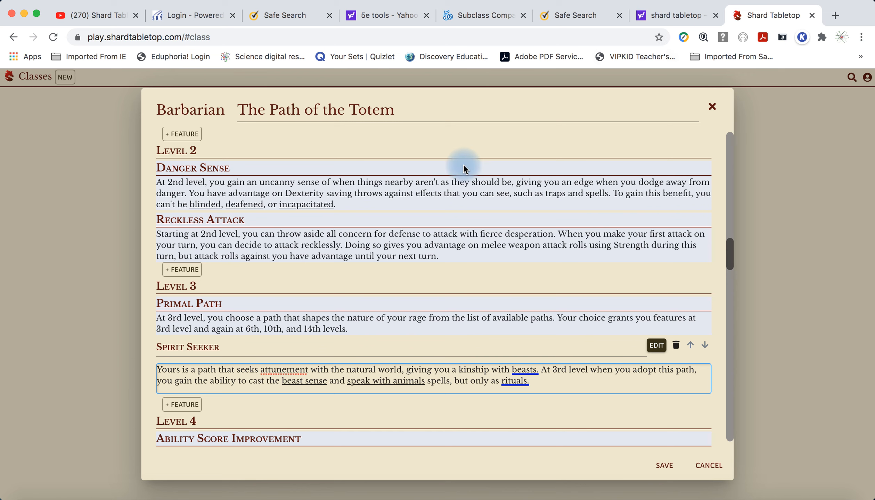
Check the Spirit Seeker rules on 5e.tools again and return to the Shard Tabletop subclass editor.
{"action": "left_click", "coordinate": [486, 16]}
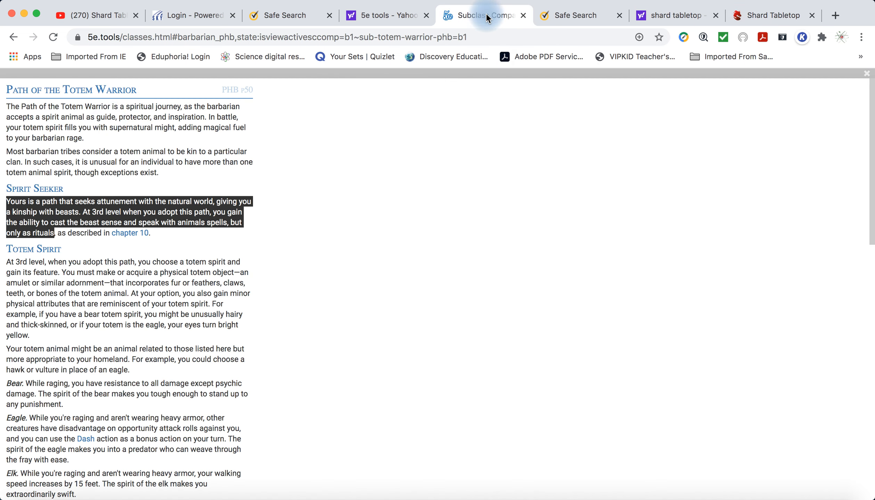
{"action": "left_click", "coordinate": [464, 290]}
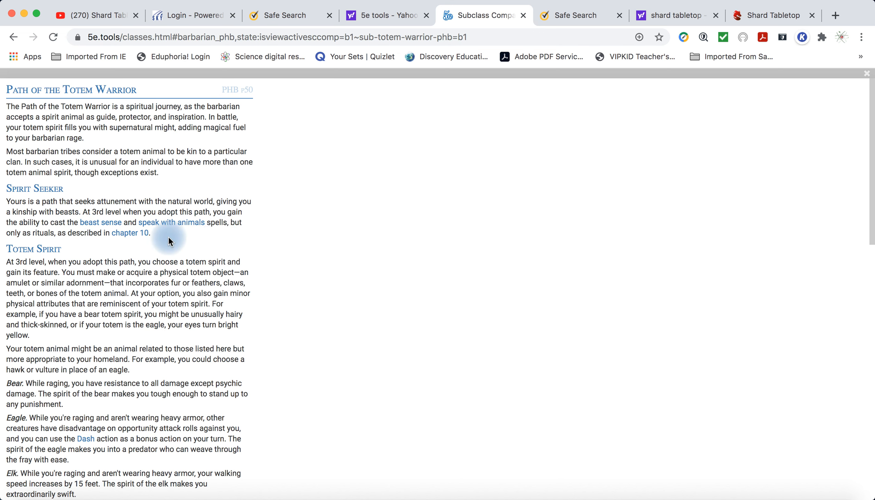
{"action": "key", "text": "ctrl+Up"}
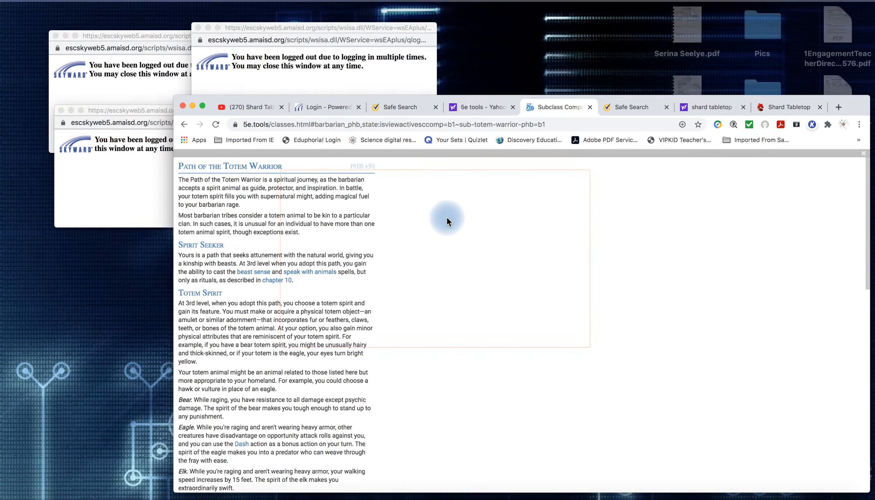
{"action": "left_click", "coordinate": [448, 314]}
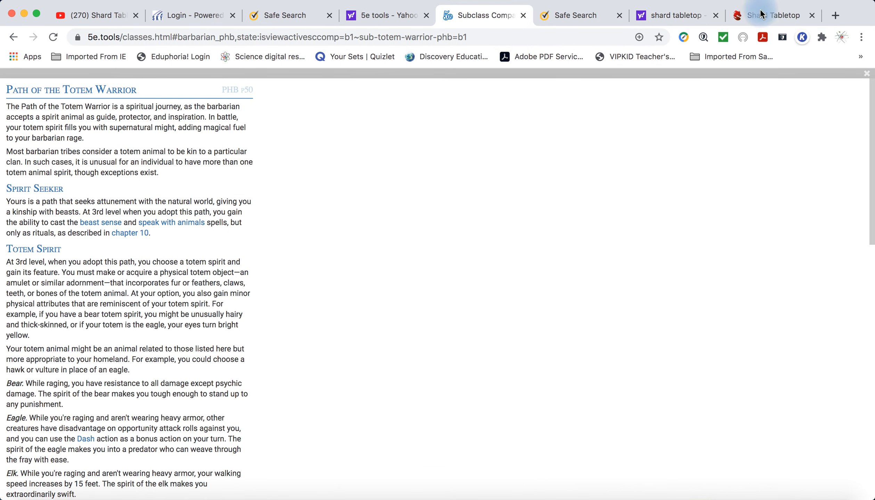
{"action": "left_click", "coordinate": [762, 18]}
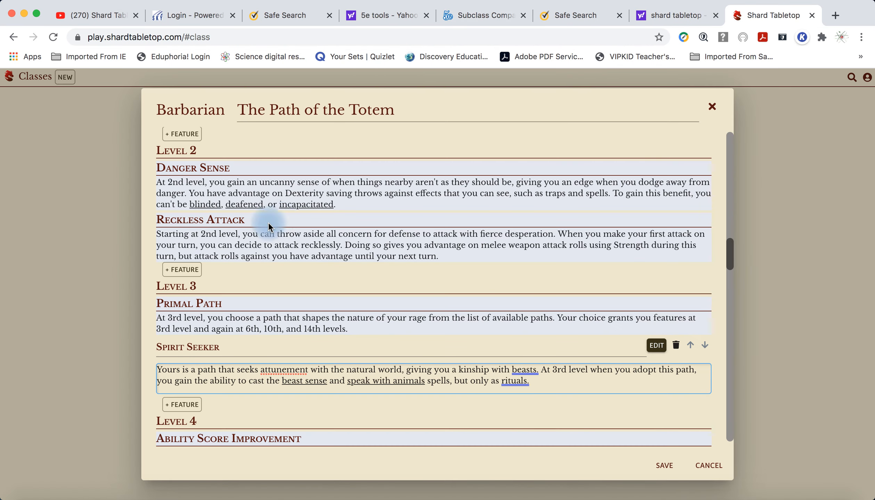
Add another level 3 feature below Spirit Seeker and name it Beast Sense.
{"action": "scroll", "coordinate": [269, 228], "scroll_direction": "down", "scroll_amount": 2}
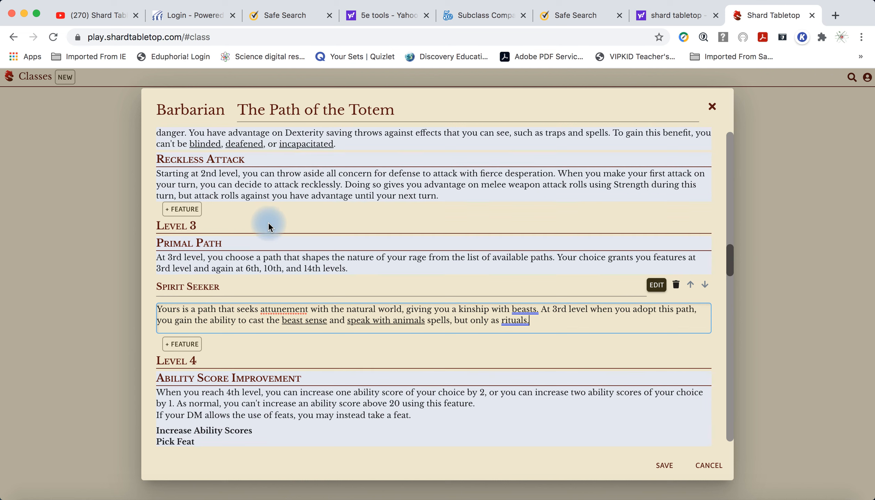
{"action": "left_click", "coordinate": [183, 345]}
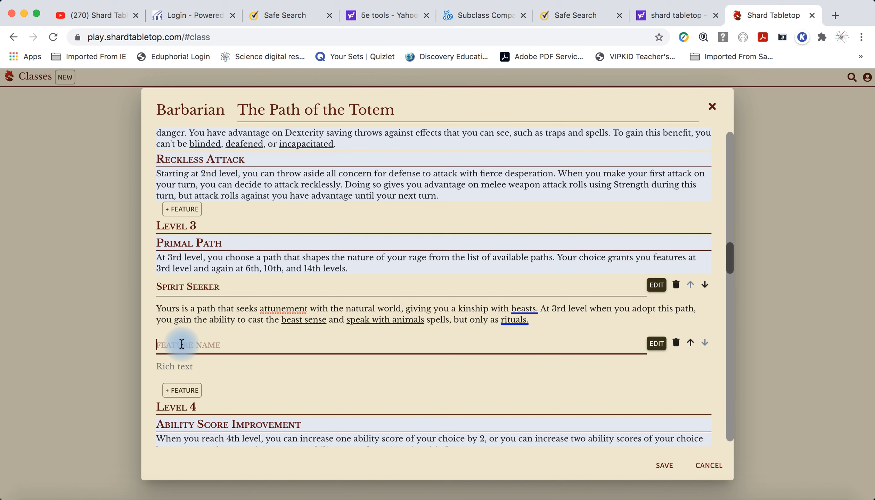
{"action": "type", "text": "Beast Sense"}
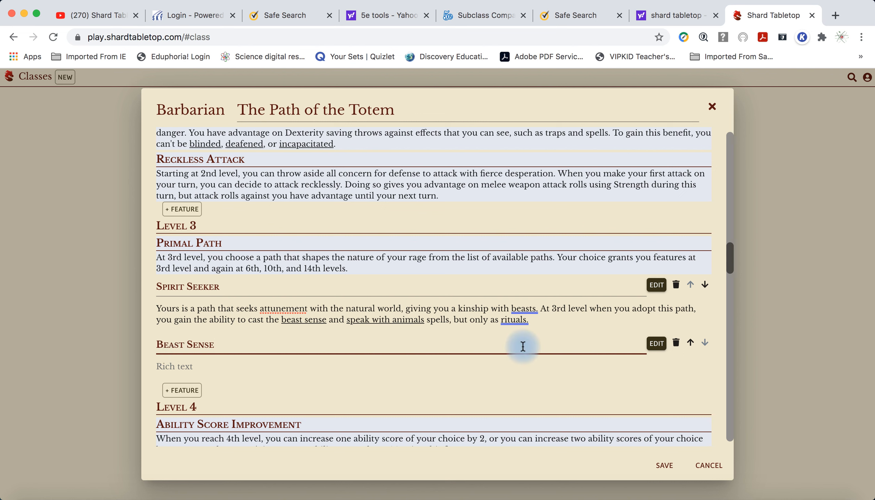
Give the Beast Sense feature the innate spell Beast Sense with grant level 3, and save the feature options.
{"action": "left_click", "coordinate": [657, 348]}
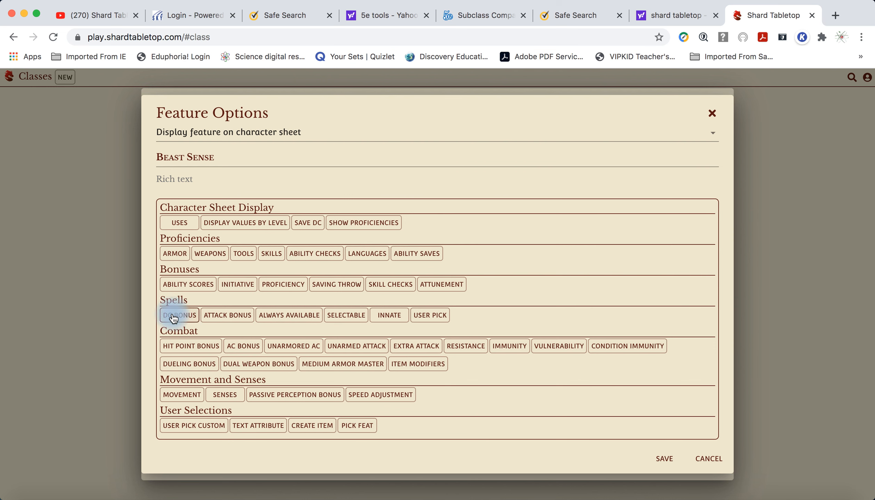
{"action": "left_click", "coordinate": [389, 315]}
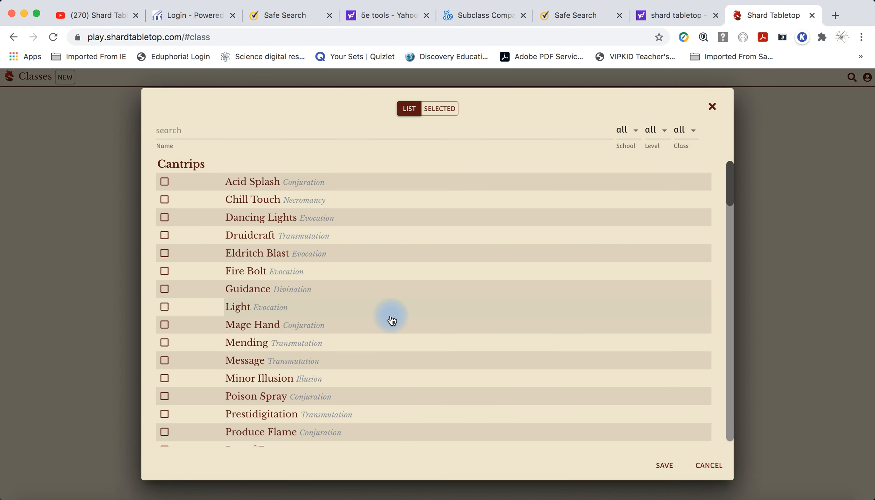
{"action": "left_click", "coordinate": [227, 132]}
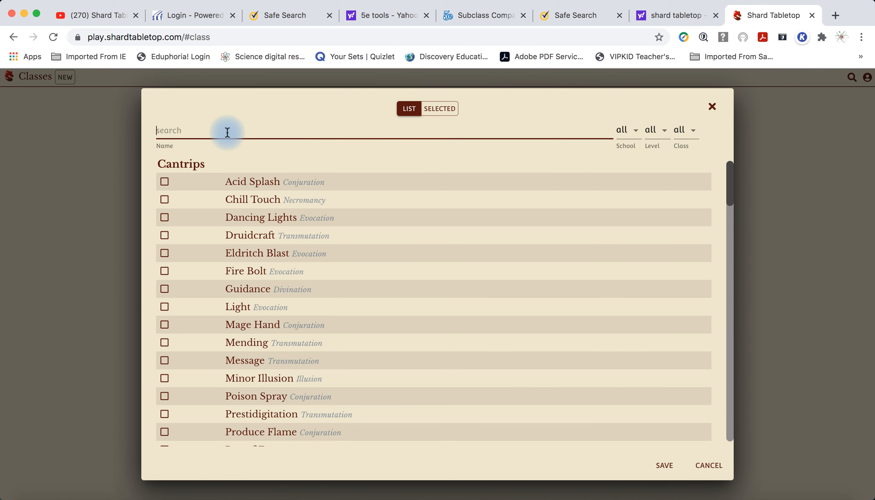
{"action": "type", "text": "beas"}
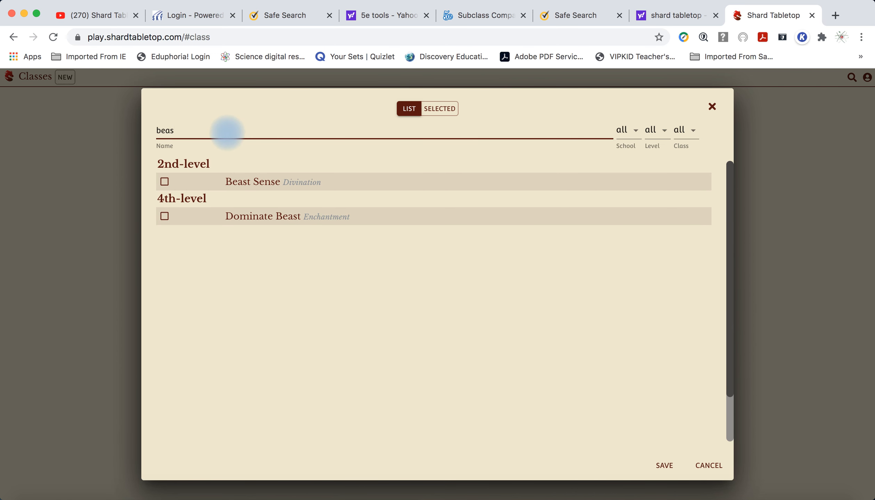
{"action": "left_click", "coordinate": [164, 184]}
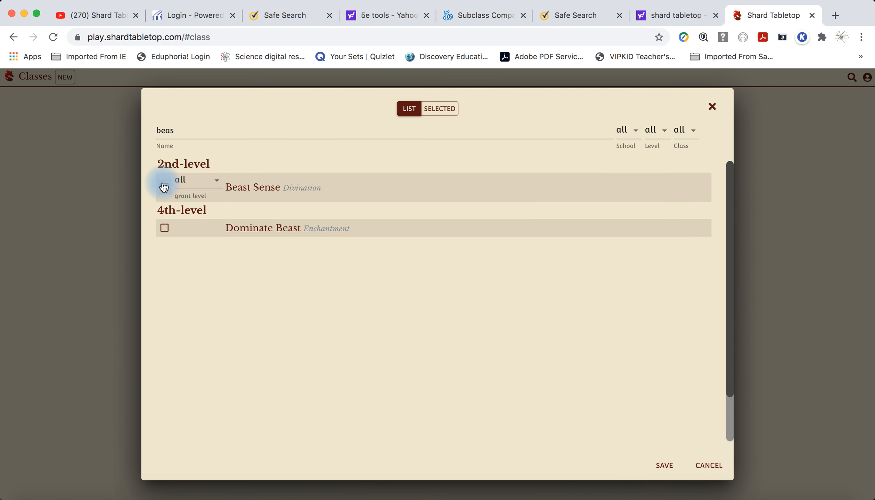
{"action": "left_click", "coordinate": [214, 182]}
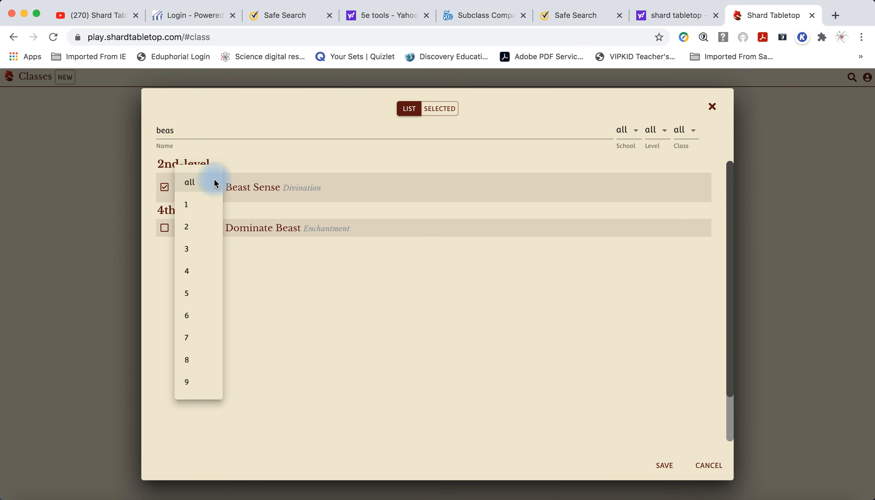
{"action": "left_click", "coordinate": [188, 251]}
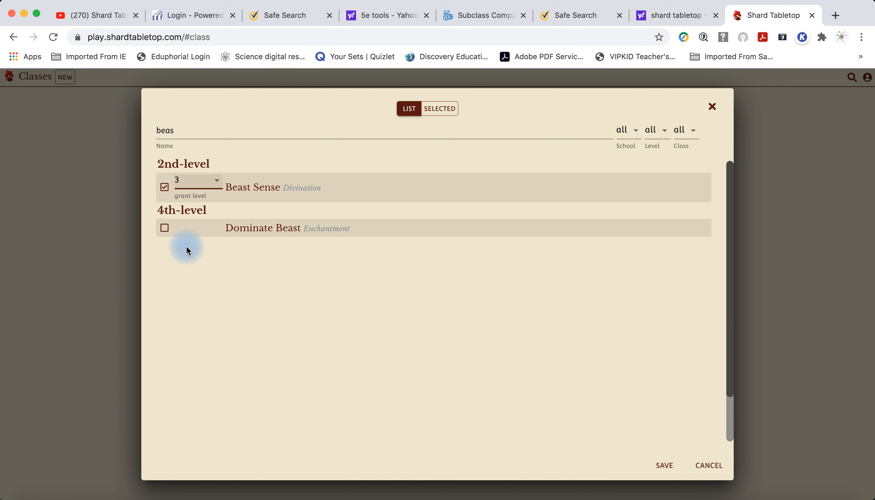
{"action": "left_click", "coordinate": [665, 467]}
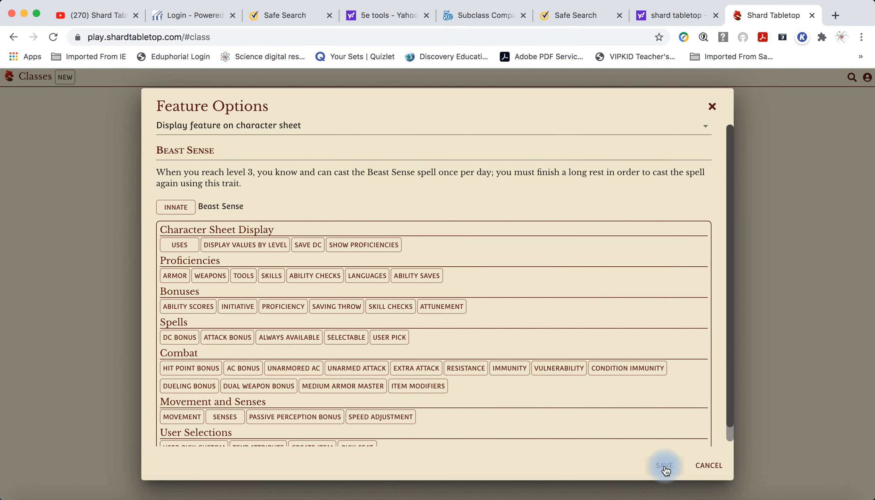
{"action": "left_click", "coordinate": [665, 468]}
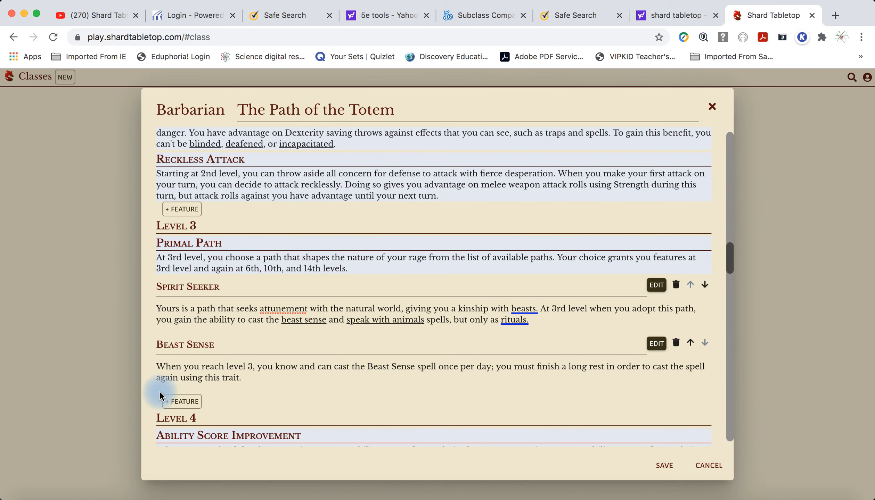
Check the Spirit Seeker spells on 5e.tools and add a level 3 feature named Speak With Animals below Beast Sense in Shard Tabletop.
{"action": "left_click", "coordinate": [185, 403]}
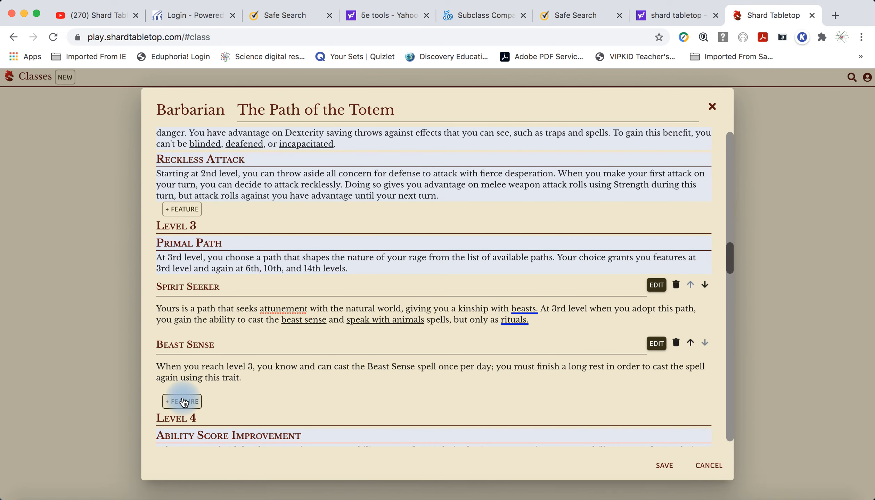
{"action": "left_click", "coordinate": [475, 17]}
{"action": "mouse_move", "coordinate": [159, 223]}
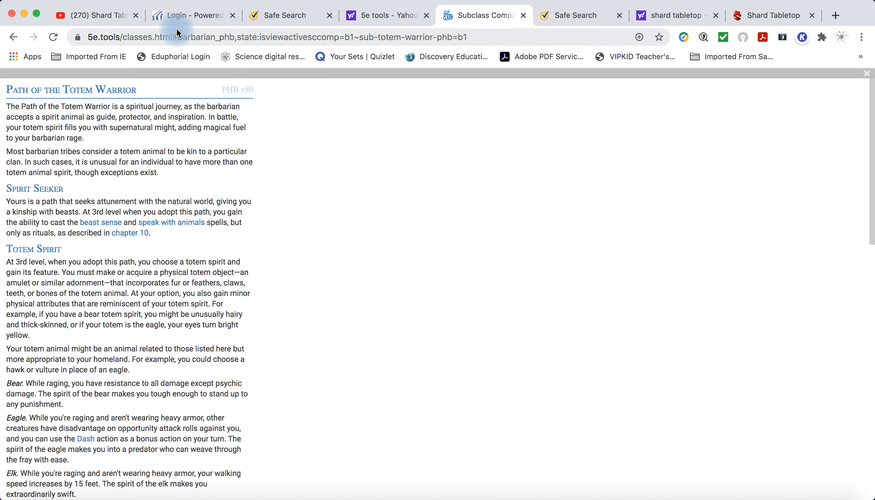
{"action": "left_click", "coordinate": [766, 17]}
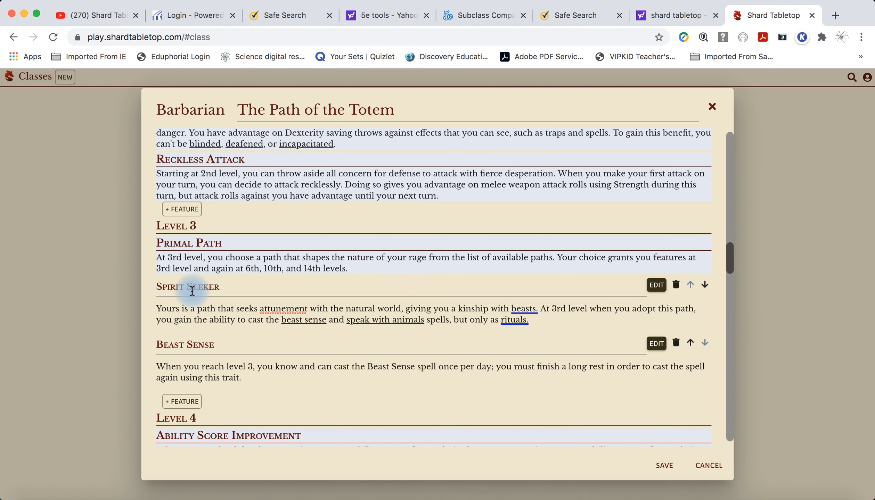
{"action": "left_click", "coordinate": [182, 405]}
{"action": "left_click", "coordinate": [197, 402]}
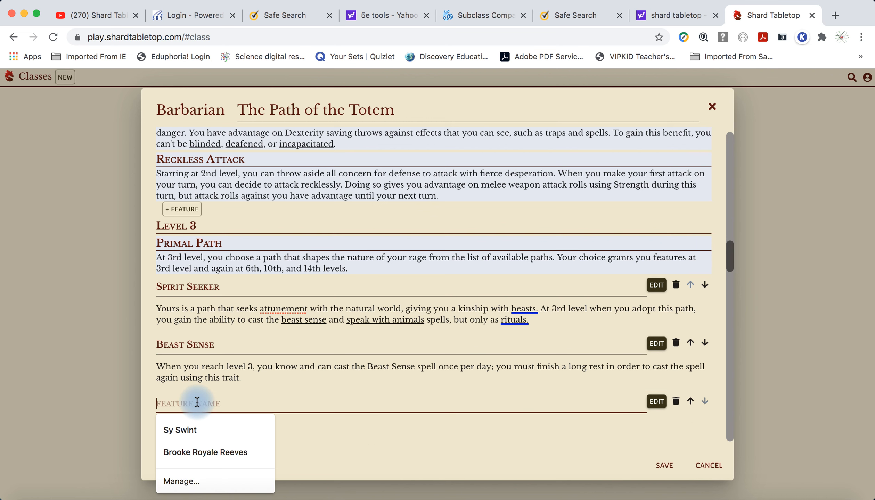
{"action": "type", "text": "Speak With Animals"}
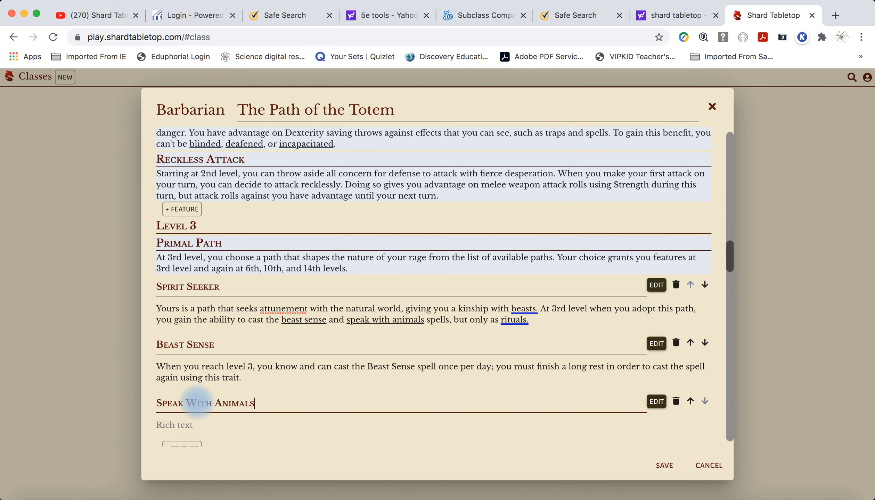
Give the Speak With Animals feature the innate spell Speak with Animals with grant level 3, and save the feature options.
{"action": "scroll", "coordinate": [197, 402], "scroll_direction": "down", "scroll_amount": 3}
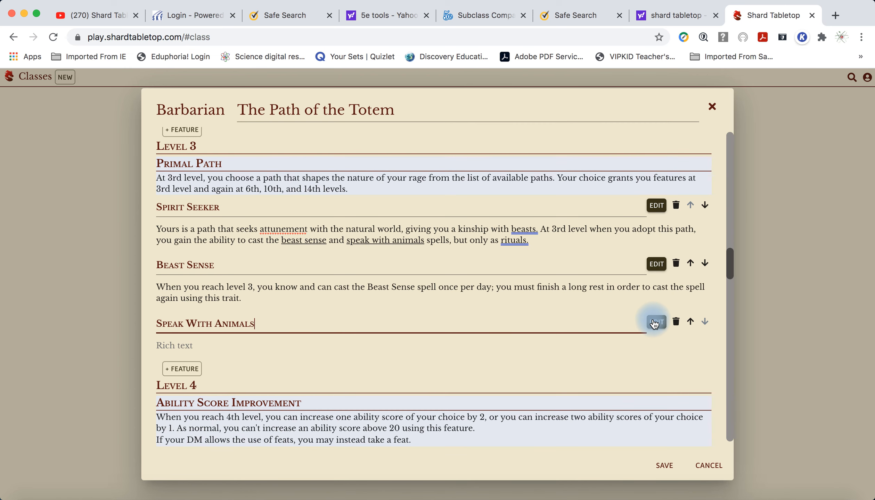
{"action": "left_click", "coordinate": [655, 322]}
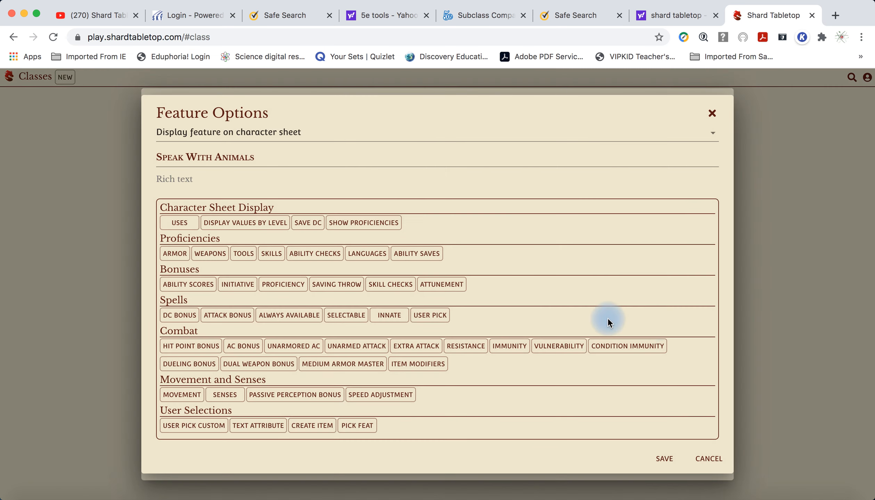
{"action": "left_click", "coordinate": [390, 317]}
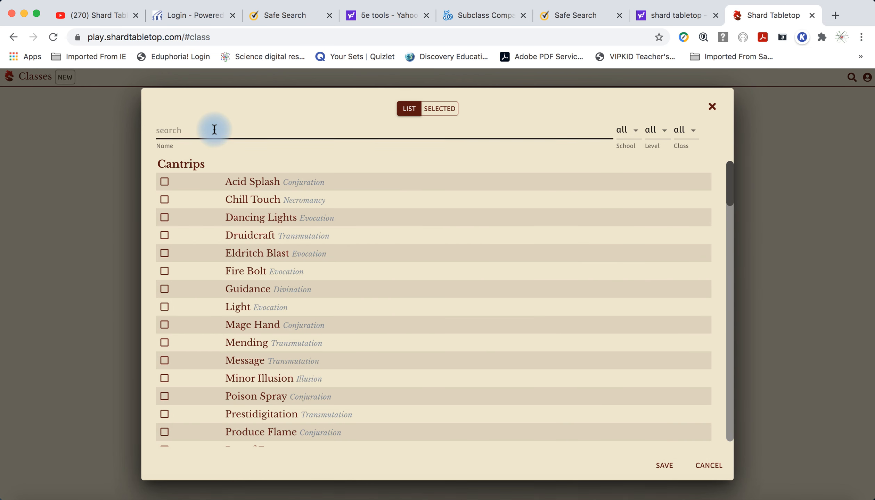
{"action": "left_click", "coordinate": [214, 129]}
{"action": "type", "text": "spe"}
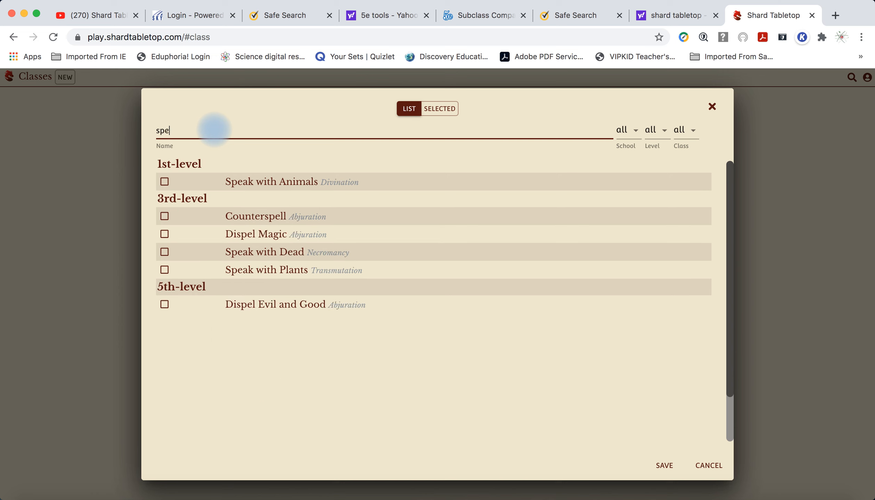
{"action": "type", "text": "ak with ani"}
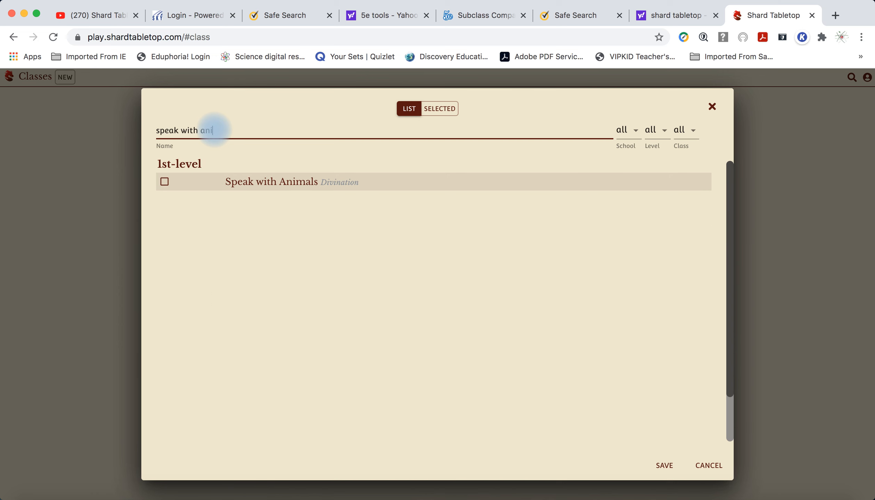
{"action": "left_click", "coordinate": [165, 182]}
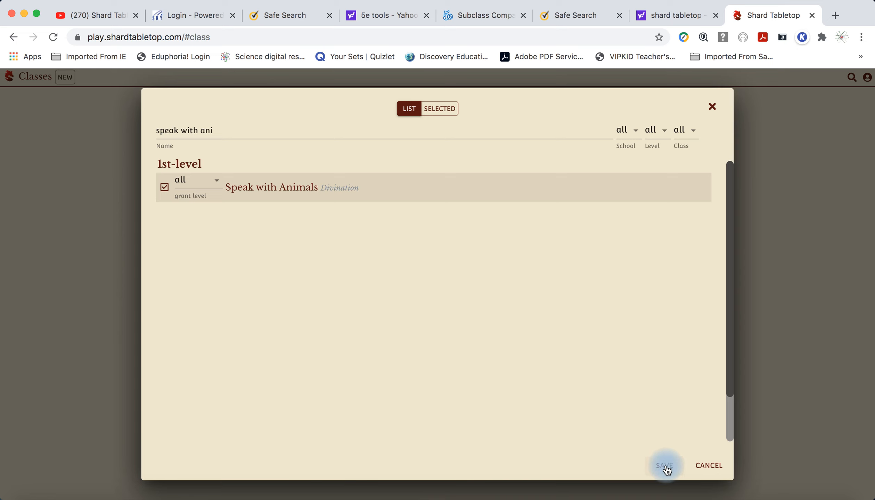
{"action": "left_click", "coordinate": [213, 179]}
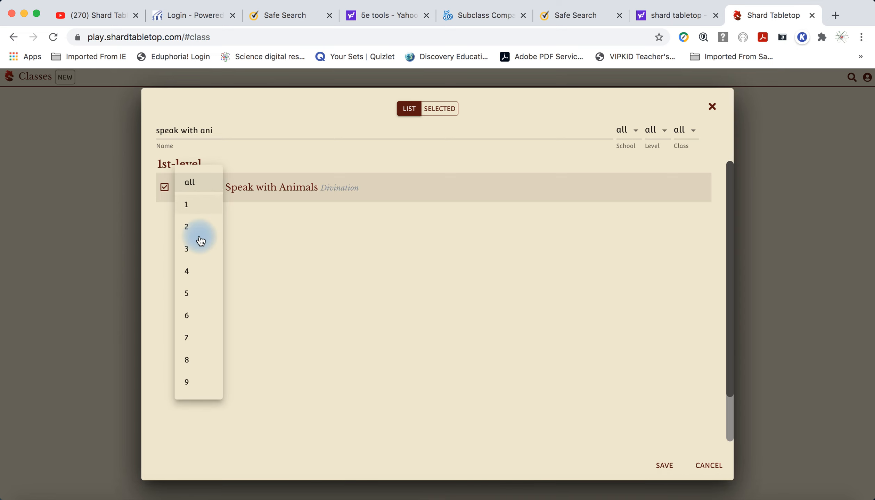
{"action": "left_click", "coordinate": [189, 248]}
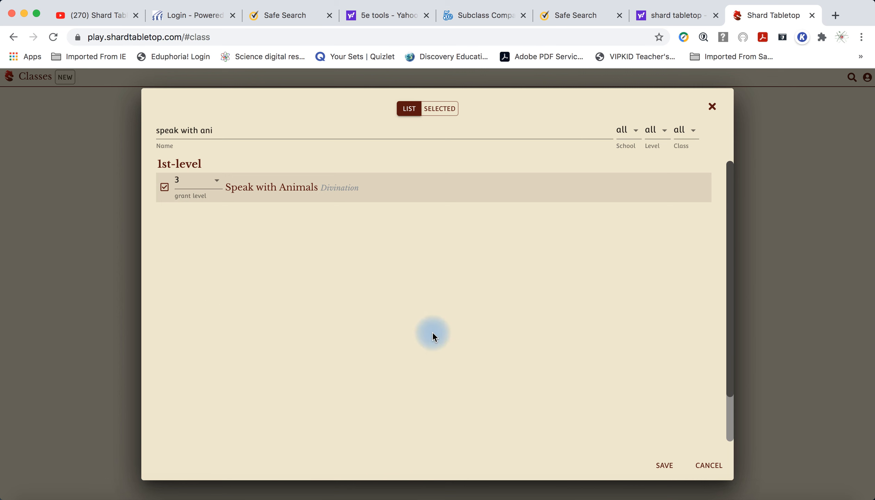
{"action": "left_click", "coordinate": [660, 469]}
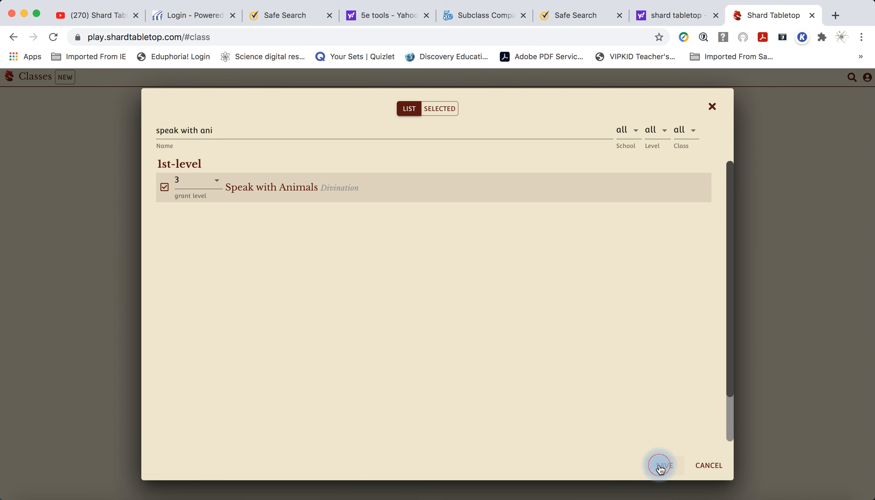
{"action": "left_click", "coordinate": [660, 466]}
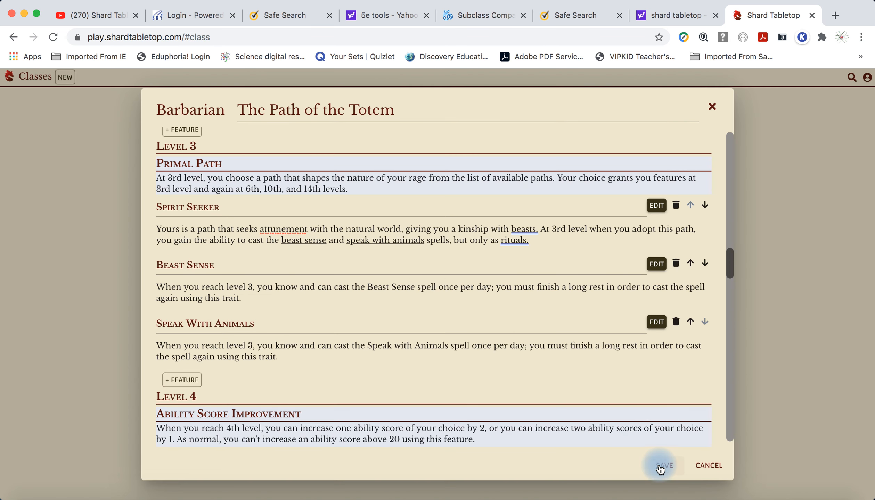
Review the 3rd-level row of the class progression table for the added subclass features.
{"action": "scroll", "coordinate": [406, 259], "scroll_direction": "up", "scroll_amount": 10}
{"action": "scroll", "coordinate": [408, 263], "scroll_direction": "up", "scroll_amount": 5}
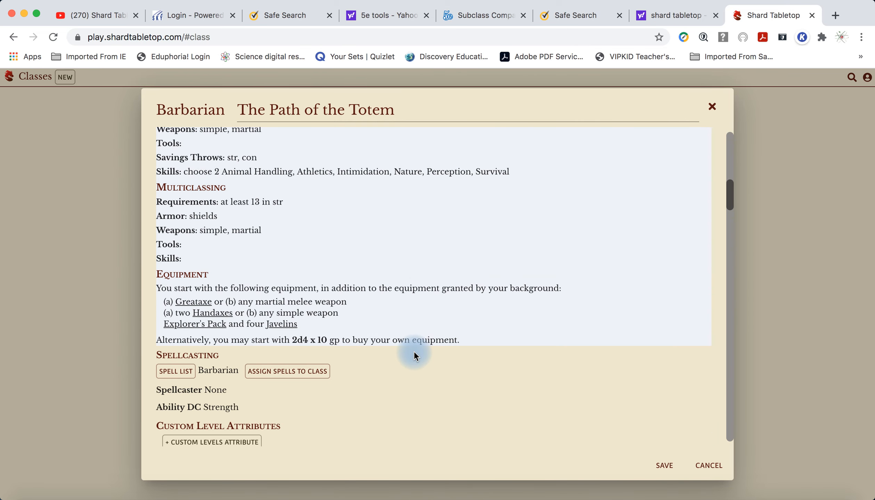
{"action": "scroll", "coordinate": [414, 353], "scroll_direction": "up", "scroll_amount": 10}
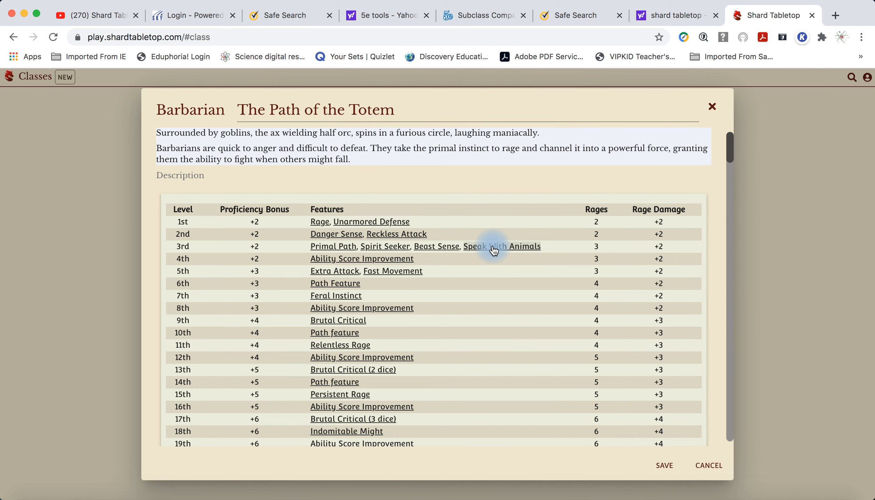
{"action": "scroll", "coordinate": [400, 312], "scroll_direction": "down", "scroll_amount": 15}
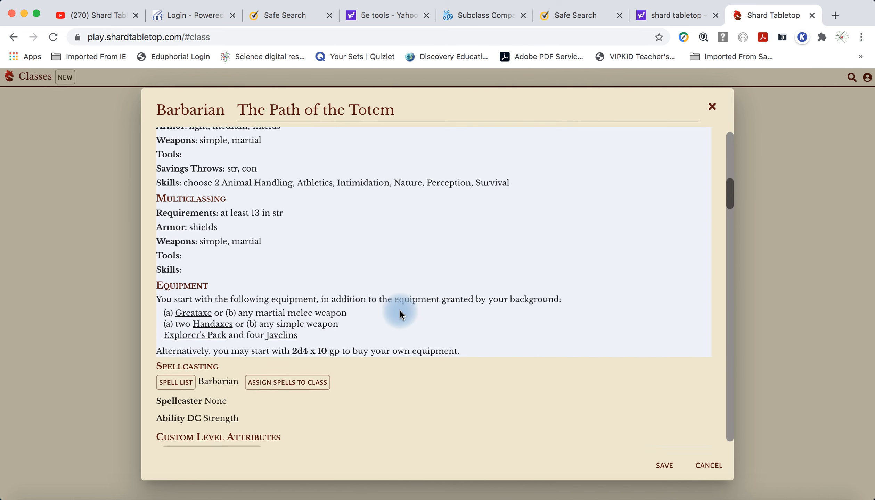
{"action": "scroll", "coordinate": [399, 309], "scroll_direction": "down", "scroll_amount": 6}
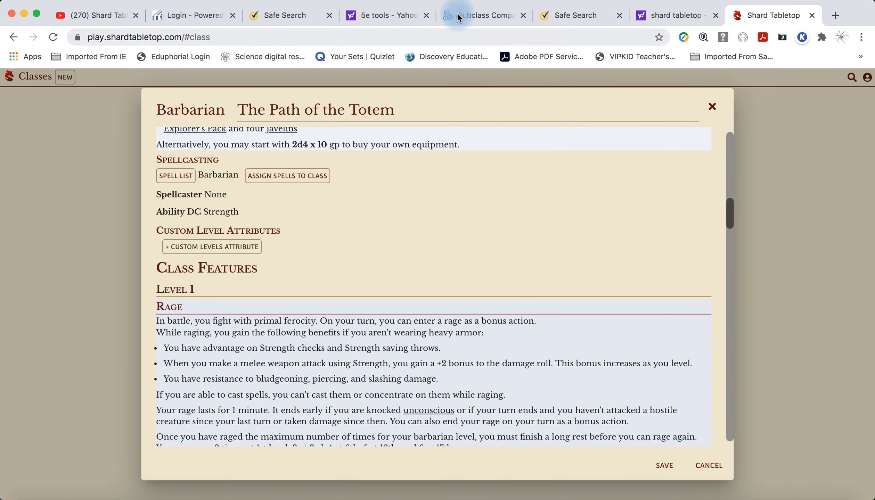
Copy the Totem Spirit text on 5e.tools, from "At 3rd level" through the Wolf entry, and return to the Shard Tabletop subclass editor.
{"action": "left_click", "coordinate": [458, 16]}
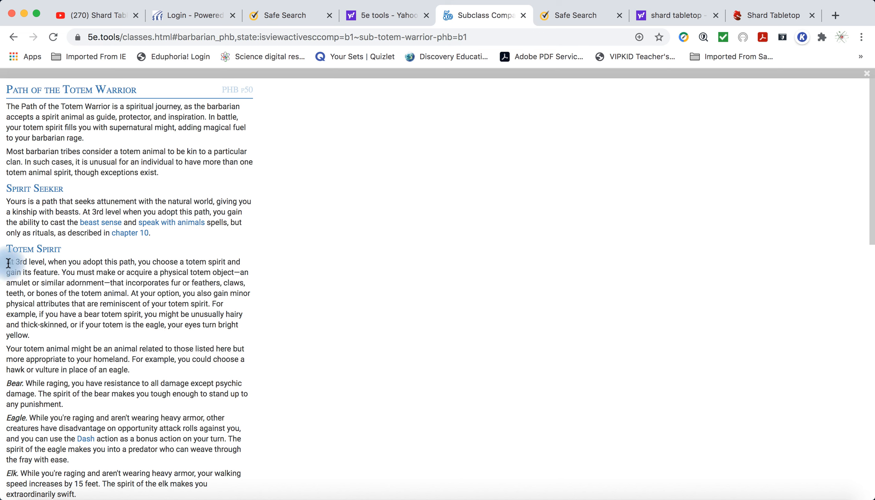
{"action": "left_click_drag", "start_coordinate": [8, 263], "coordinate": [180, 354]}
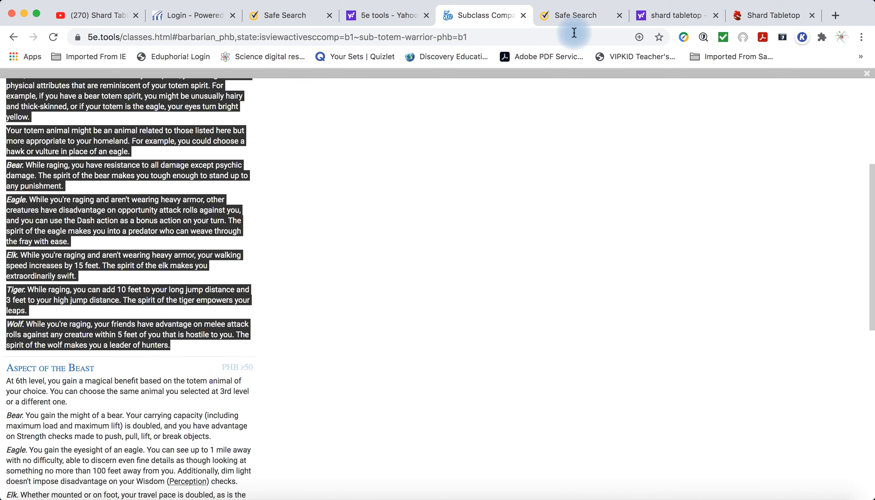
{"action": "left_click", "coordinate": [778, 18]}
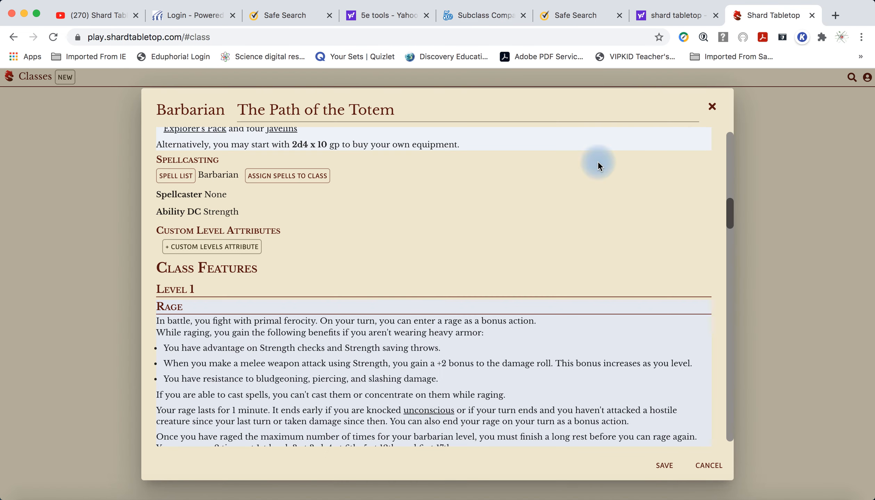
Add a level 3 feature below Speak With Animals and name it Totem Spirit, checking the heading on 5e.tools.
{"action": "scroll", "coordinate": [401, 238], "scroll_direction": "down", "scroll_amount": 10}
{"action": "scroll", "coordinate": [399, 237], "scroll_direction": "down", "scroll_amount": 15}
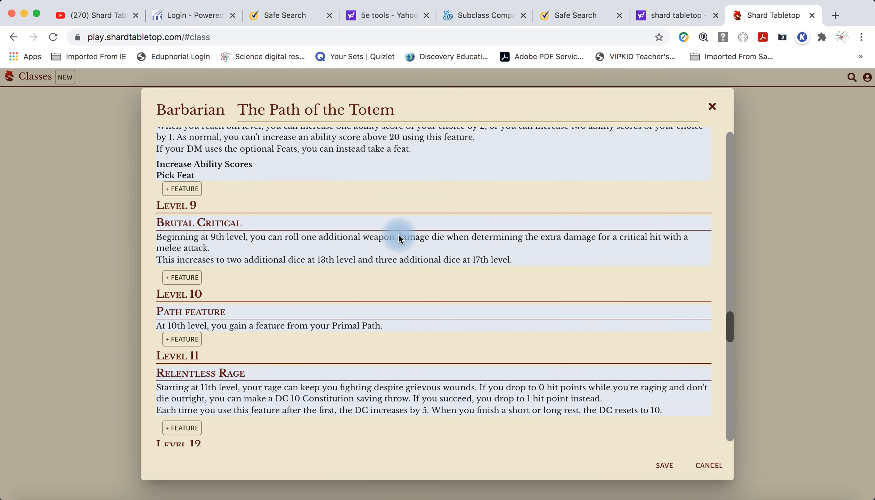
{"action": "scroll", "coordinate": [399, 238], "scroll_direction": "up", "scroll_amount": 10}
{"action": "scroll", "coordinate": [399, 237], "scroll_direction": "up", "scroll_amount": 4}
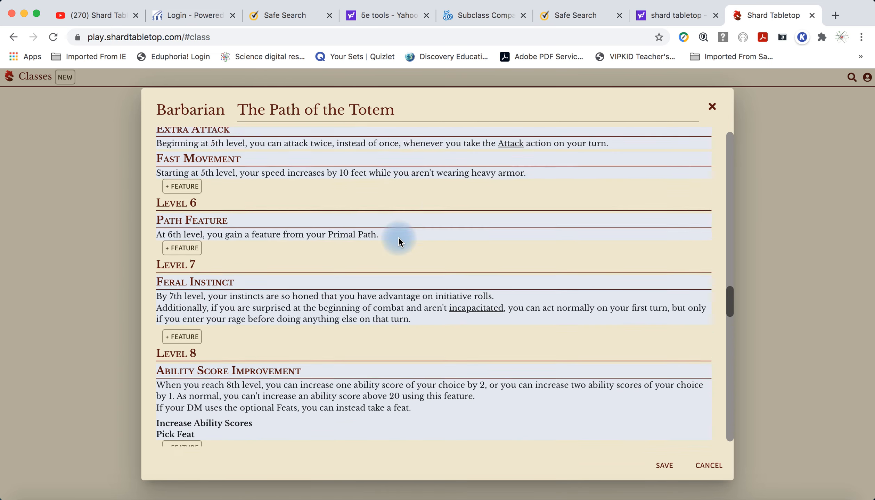
{"action": "scroll", "coordinate": [400, 242], "scroll_direction": "up", "scroll_amount": 8}
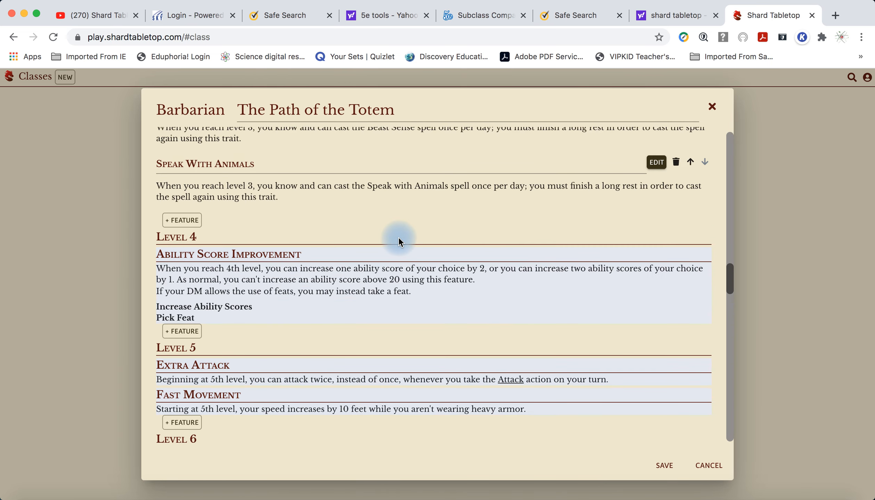
{"action": "scroll", "coordinate": [398, 242], "scroll_direction": "up", "scroll_amount": 1}
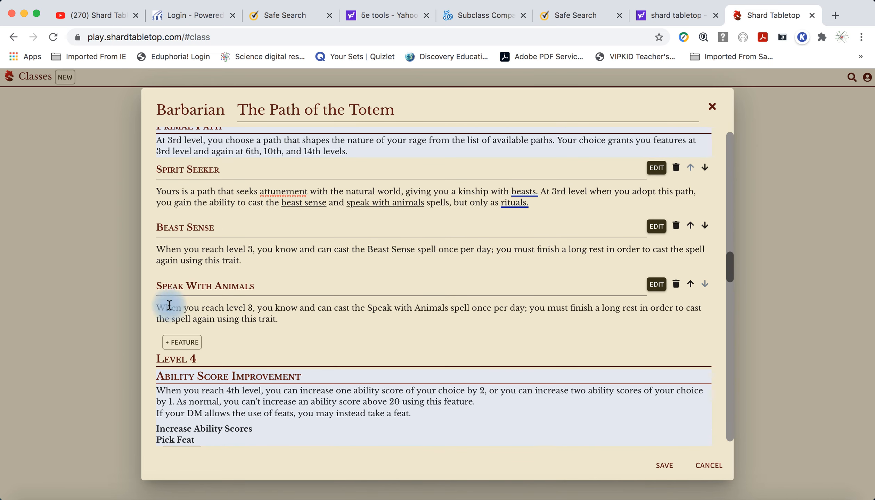
{"action": "left_click", "coordinate": [177, 344]}
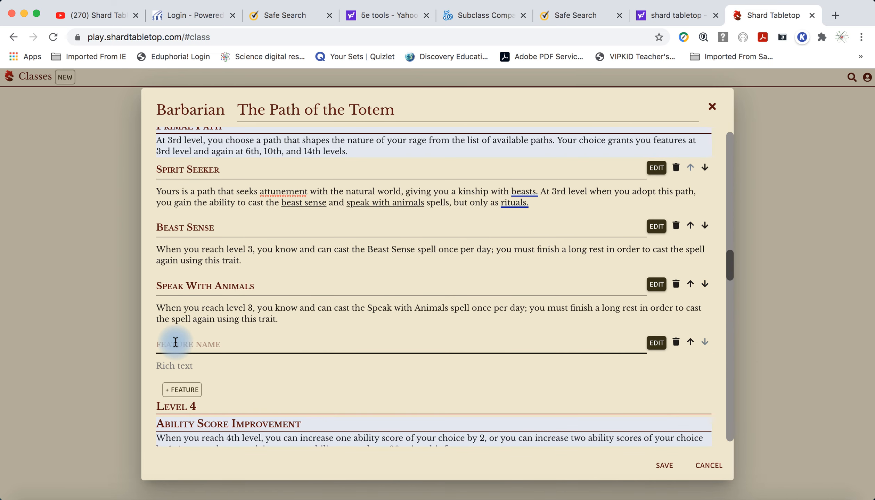
{"action": "left_click", "coordinate": [469, 18]}
{"action": "left_click", "coordinate": [382, 221]}
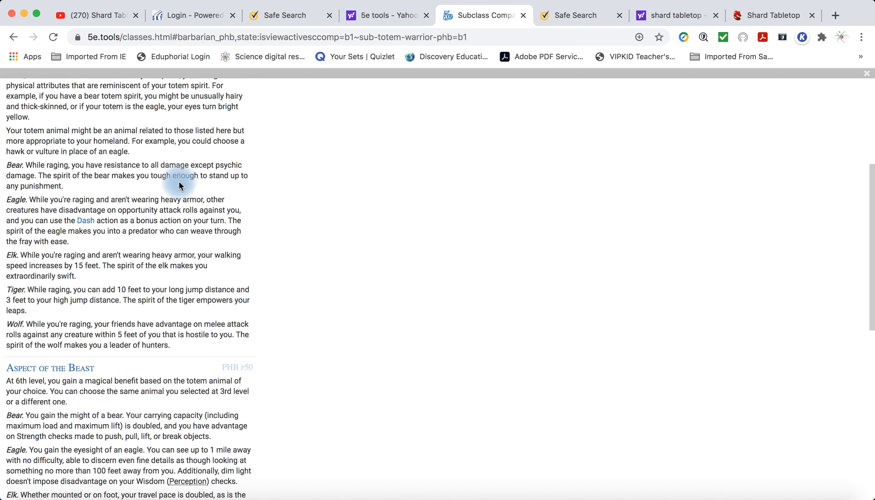
{"action": "scroll", "coordinate": [179, 184], "scroll_direction": "up", "scroll_amount": 4}
{"action": "scroll", "coordinate": [180, 184], "scroll_direction": "up", "scroll_amount": 1}
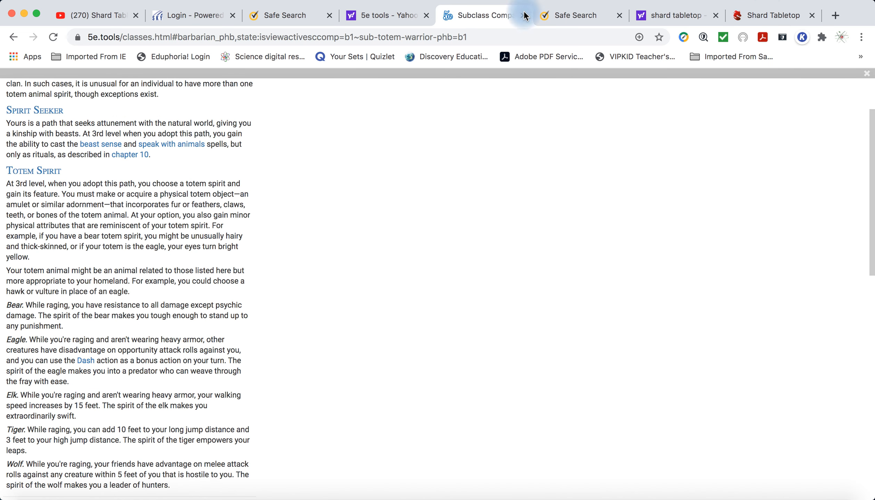
{"action": "left_click", "coordinate": [767, 17]}
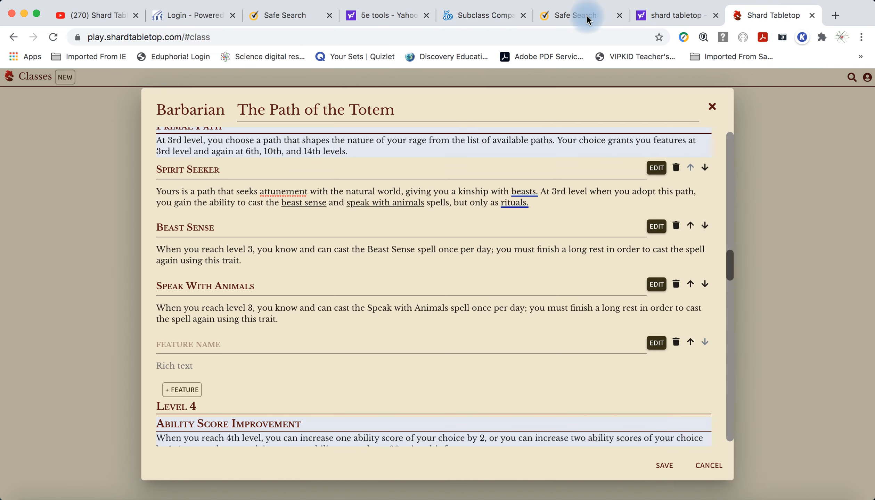
{"action": "left_click", "coordinate": [178, 343]}
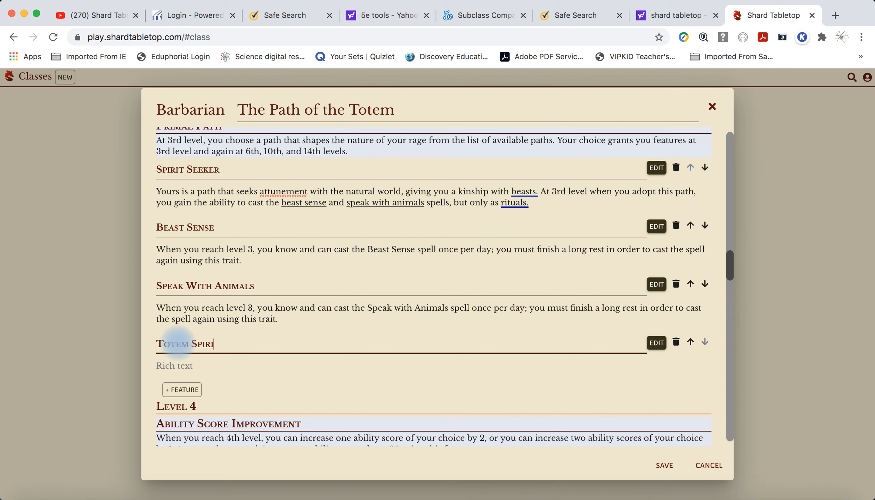
Paste the copied Totem Spirit rules into the feature's description and save the subclass.
{"action": "left_click", "coordinate": [182, 367]}
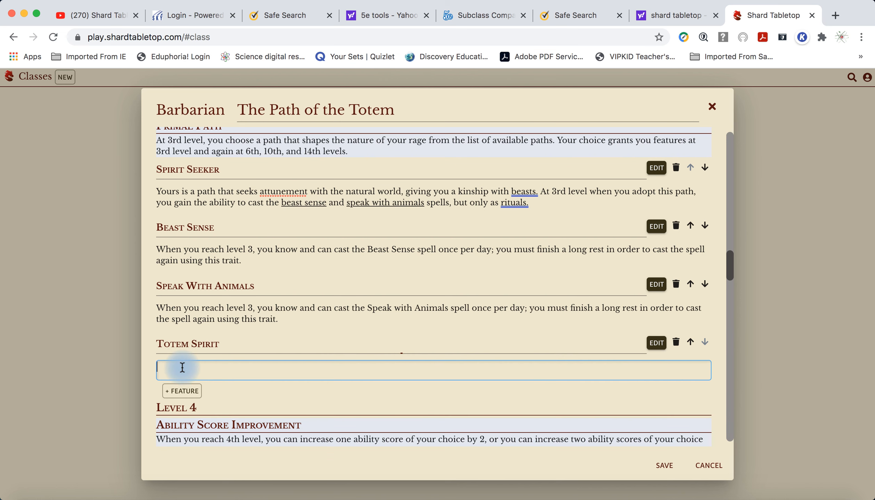
{"action": "type", "text": "At 3rd level, when you adopt this path, you choose a totem spirit and gain its feature. You must make or acquire a physical totem object—an amulet or similar adornment—that incorporates fur or feathers, claws, teeth, or bones of the totem animal. At your option, you also gain minor physical attributes that are reminiscent of your totem spirit. For example, if you have a bear totem spirit, you might be unusually hairy and thick-skinned, or if your totem is the eagle, your eyes turn bright yellow. Your totem animal might be an animal related to those listed here but more appropriate to your homeland. For example, you could choose a hawk or vulture in place of an eagle. Bear. While raging, you have resistance to all damage except psychic damage. The spirit of the bear makes you tough enough to stand up to any punishment. Eagle. While you're raging and aren't wearing heavy armor, other creatures have disadvantage on opportunity attack rolls against you, and you can use the Dash action as a bonus action on your turn. The spirit of the eagle makes you into a predator who can weave through the fray with ease. Elk. While you're raging and aren't wearing heavy armor, your walking speed increases by 15 feet. The spirit of the elk makes you extraordinarily swift. Tiger. While raging, you can add 10 feet to your long jump distance and 3 feet to your high jump distance. The spirit of the tiger empowers your leaps. Wolf. While you're raging, your friends have advantage on melee attack rolls against any creature within 5 feet of you that is hostile to you. The spirit of the wolf makes you a leader of hunters."}
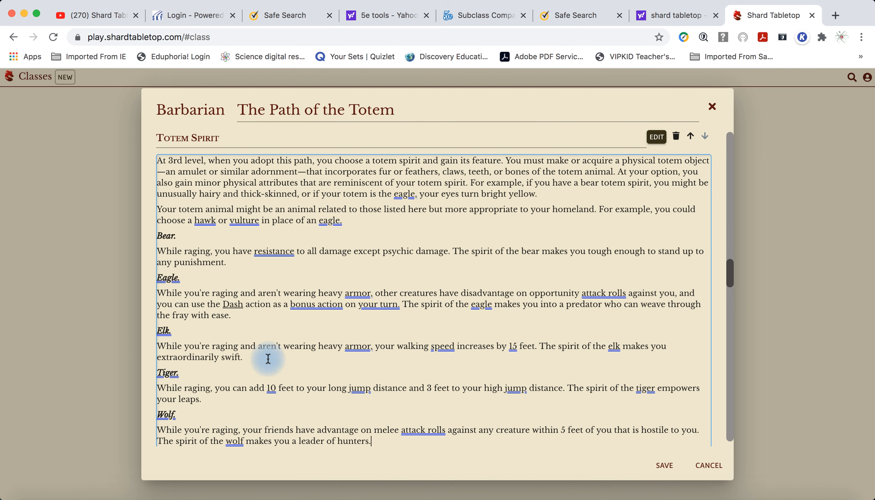
{"action": "scroll", "coordinate": [298, 341], "scroll_direction": "down", "scroll_amount": 2}
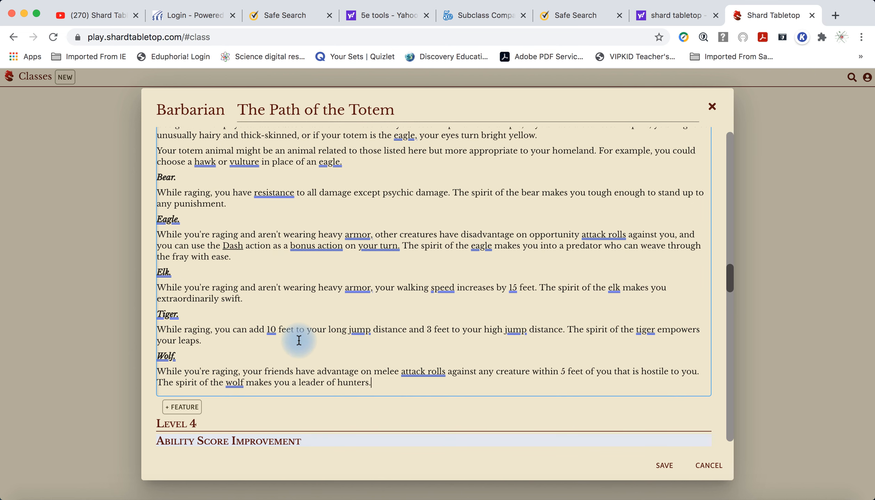
{"action": "left_click", "coordinate": [663, 465]}
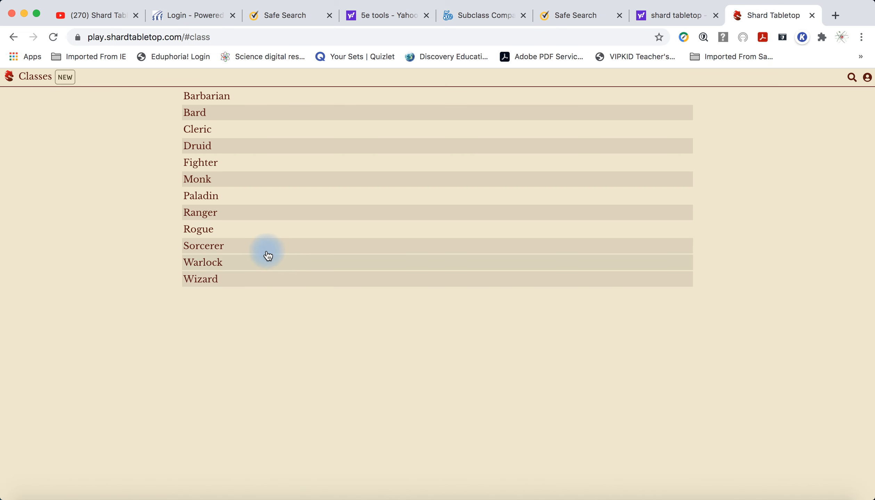
Open the Barbarian's The Path of the Totem subclass for editing and check its level 3 features through Totem Spirit's Wolf entry.
{"action": "left_click", "coordinate": [221, 98]}
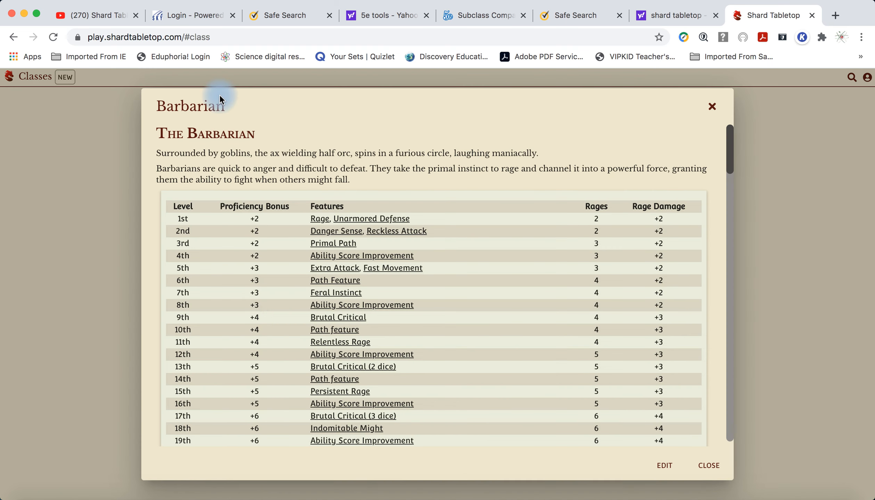
{"action": "scroll", "coordinate": [276, 327], "scroll_direction": "down", "scroll_amount": 6}
{"action": "scroll", "coordinate": [279, 330], "scroll_direction": "down", "scroll_amount": 20}
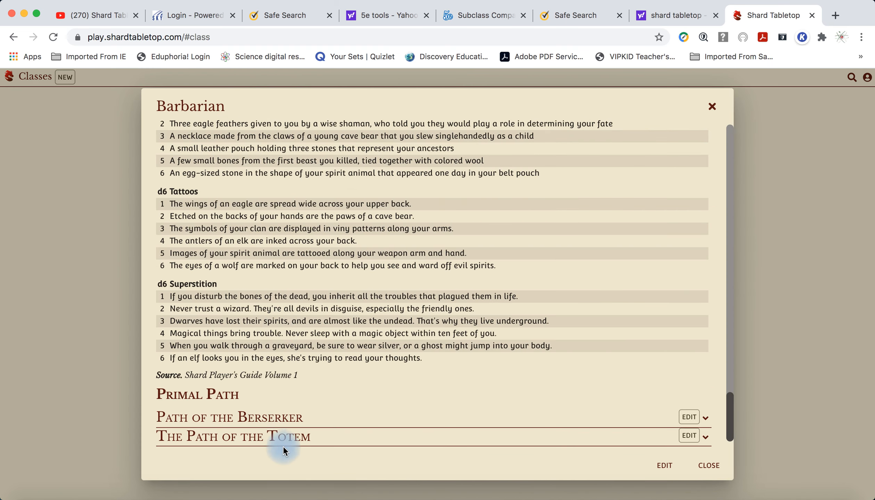
{"action": "left_click", "coordinate": [688, 437]}
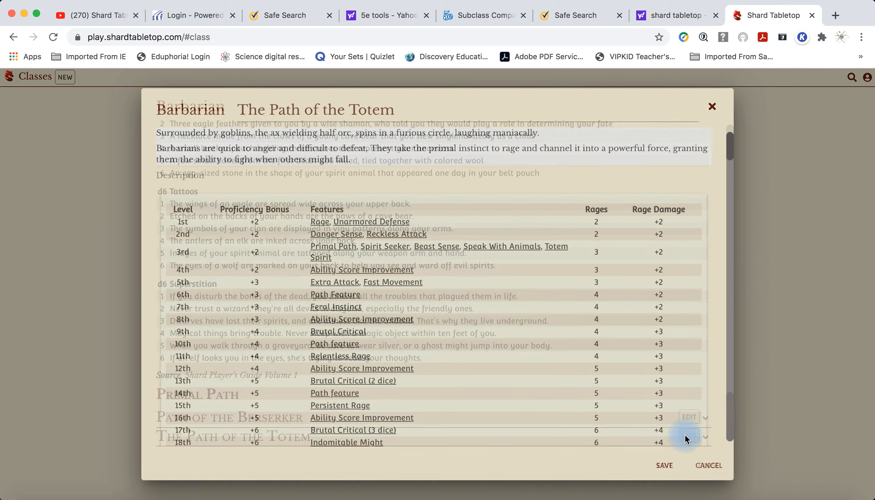
{"action": "scroll", "coordinate": [570, 426], "scroll_direction": "down", "scroll_amount": 15}
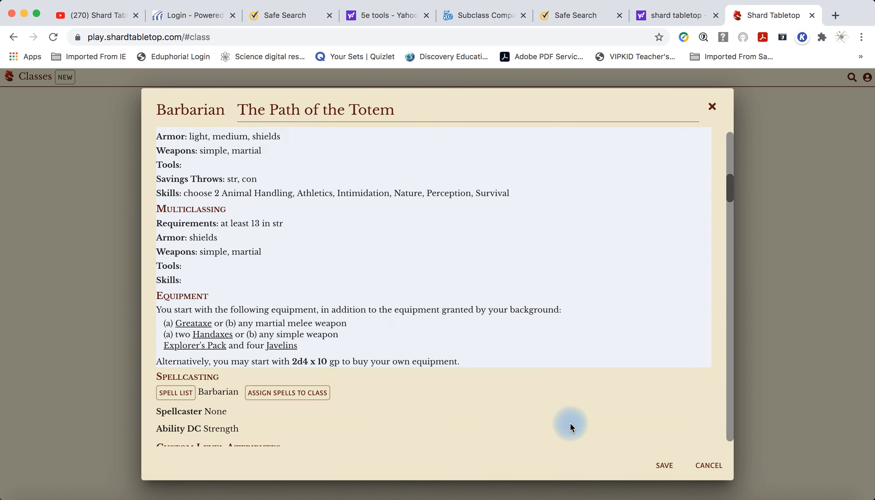
{"action": "scroll", "coordinate": [467, 356], "scroll_direction": "down", "scroll_amount": 10}
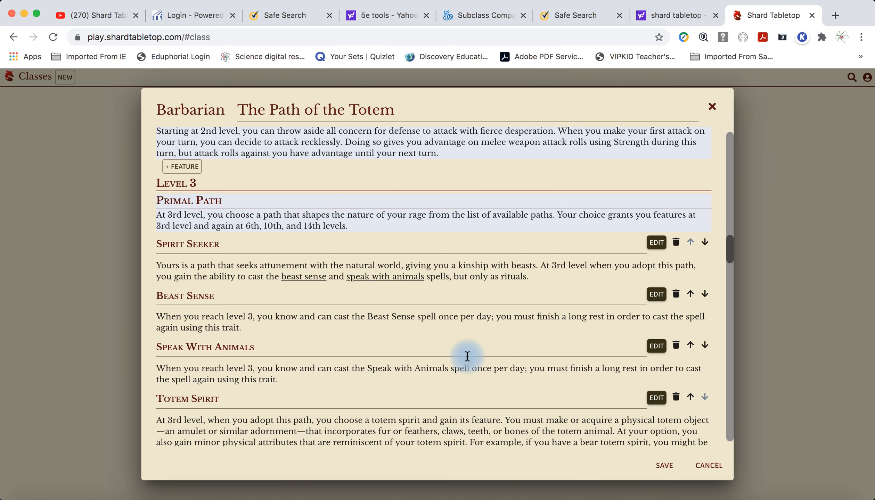
{"action": "scroll", "coordinate": [467, 356], "scroll_direction": "down", "scroll_amount": 2}
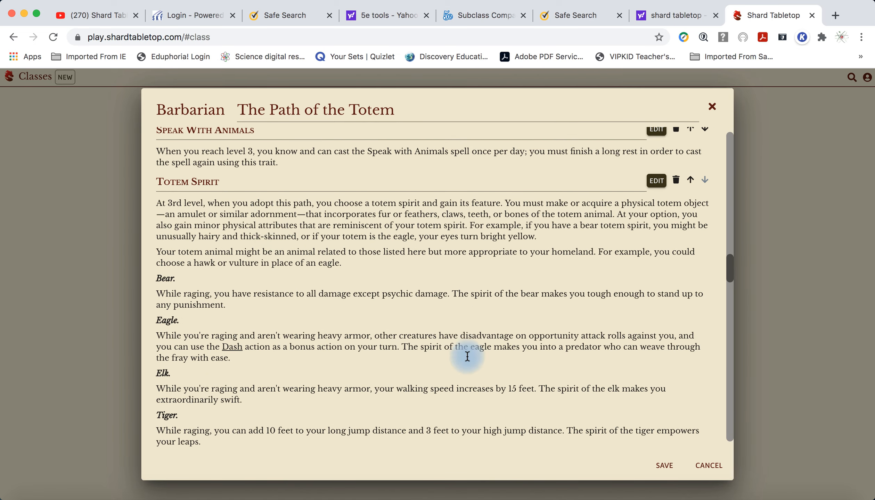
{"action": "scroll", "coordinate": [313, 311], "scroll_direction": "up", "scroll_amount": 20}
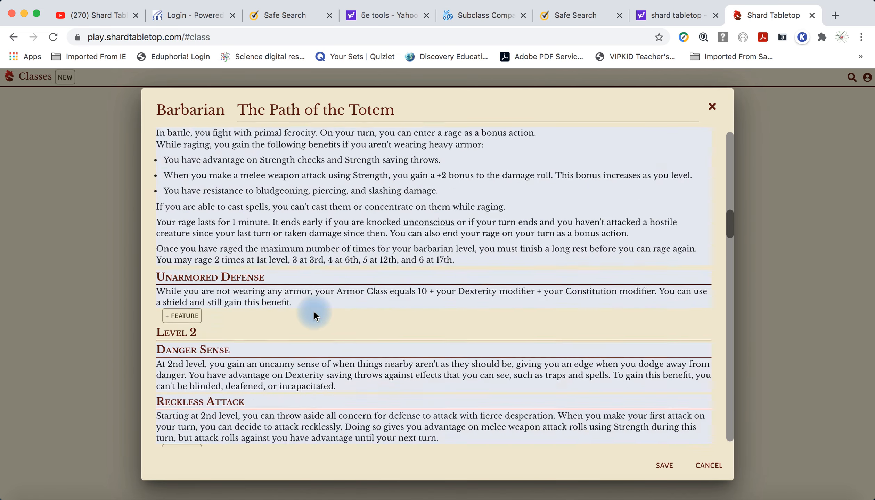
{"action": "scroll", "coordinate": [314, 311], "scroll_direction": "down", "scroll_amount": 5}
{"action": "scroll", "coordinate": [313, 311], "scroll_direction": "down", "scroll_amount": 15}
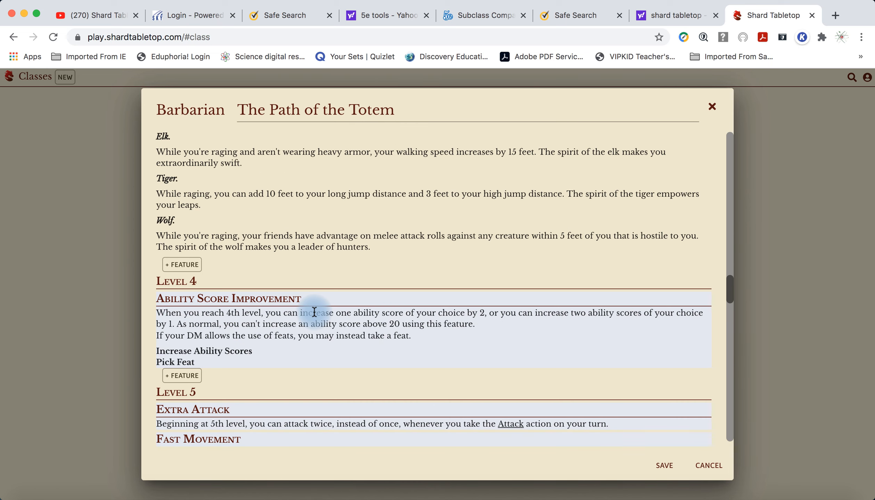
Copy the introductory paragraph of Aspect of the Beast, starting "At 6th level", on 5e.tools.
{"action": "left_click", "coordinate": [473, 18]}
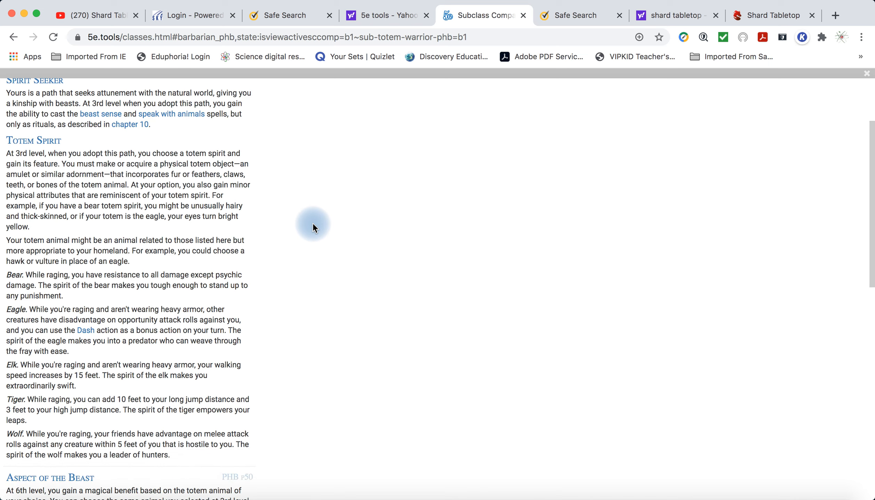
{"action": "scroll", "coordinate": [312, 224], "scroll_direction": "down", "scroll_amount": 5}
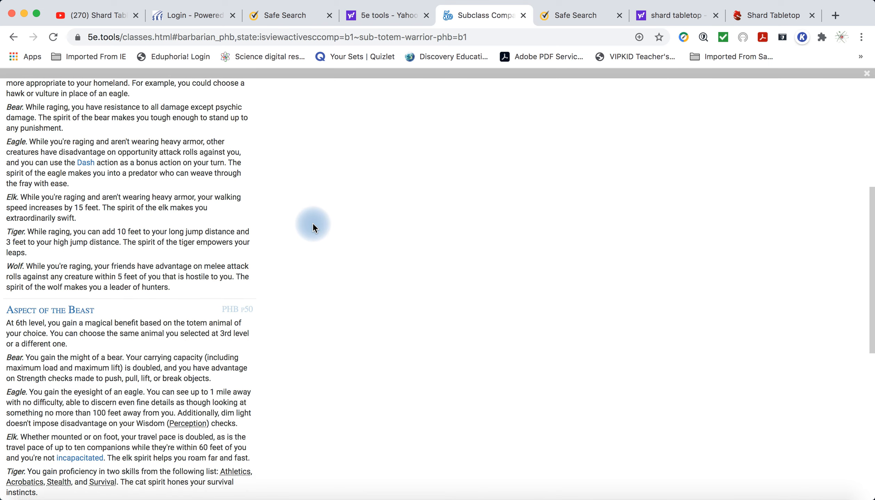
{"action": "scroll", "coordinate": [313, 223], "scroll_direction": "down", "scroll_amount": 3}
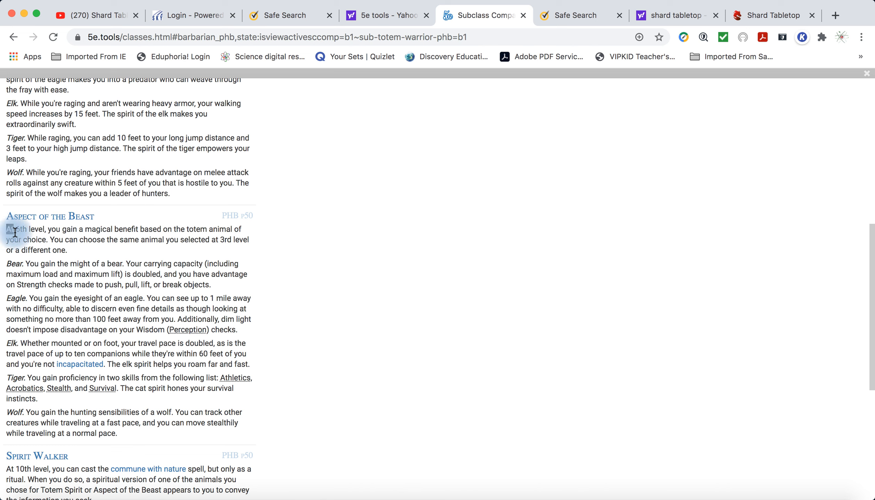
{"action": "left_click_drag", "start_coordinate": [8, 230], "coordinate": [67, 252]}
{"action": "key", "text": "super+c"}
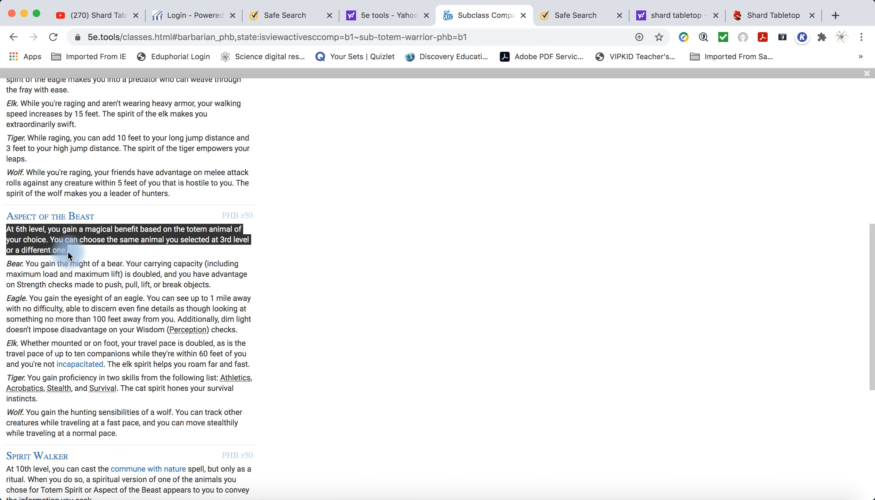
Back in Shard Tabletop, add a level 6 feature named Aspect of the Bat and paste the copied paragraph as its description.
{"action": "left_click", "coordinate": [759, 17]}
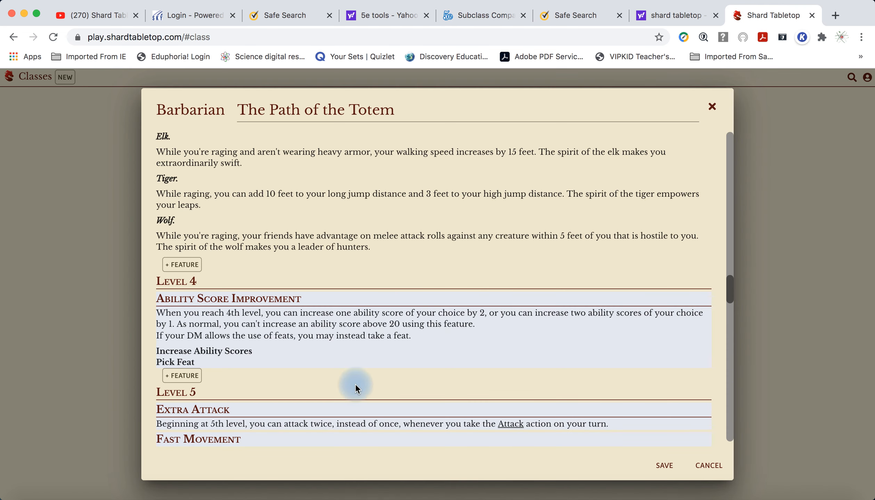
{"action": "scroll", "coordinate": [356, 385], "scroll_direction": "down", "scroll_amount": 5}
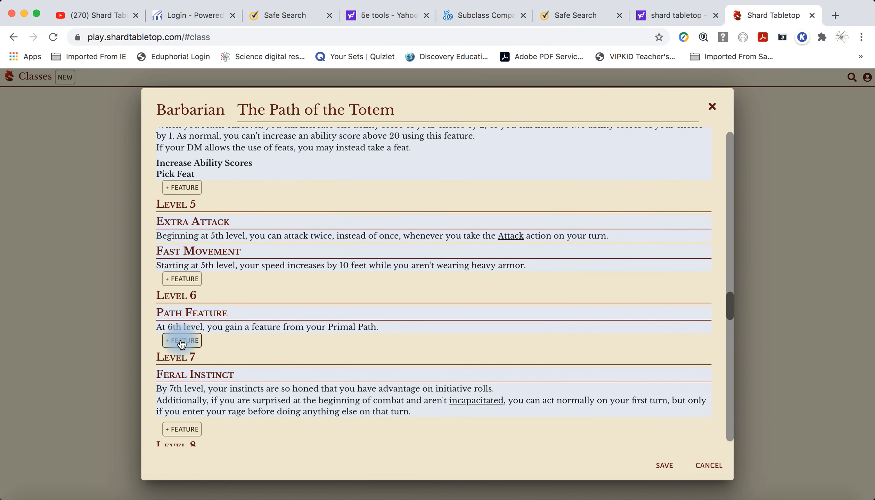
{"action": "left_click", "coordinate": [182, 343]}
{"action": "left_click", "coordinate": [195, 344]}
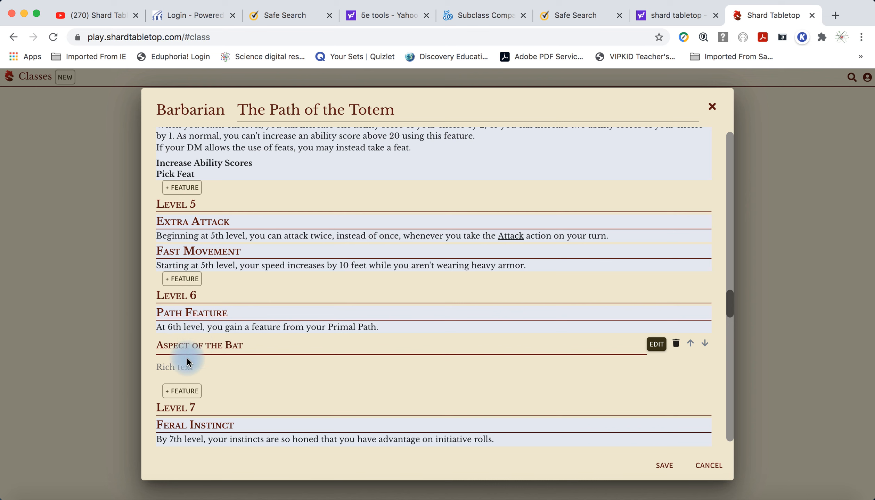
{"action": "left_click", "coordinate": [192, 367]}
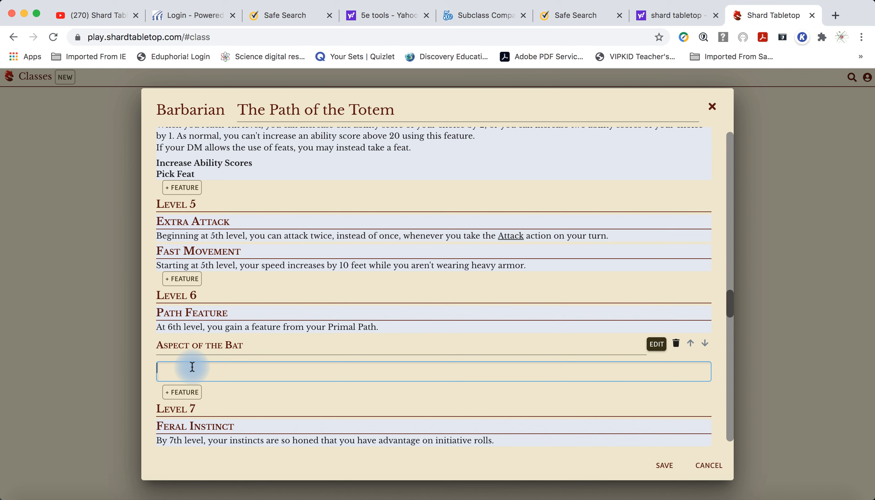
{"action": "key", "text": "super+v"}
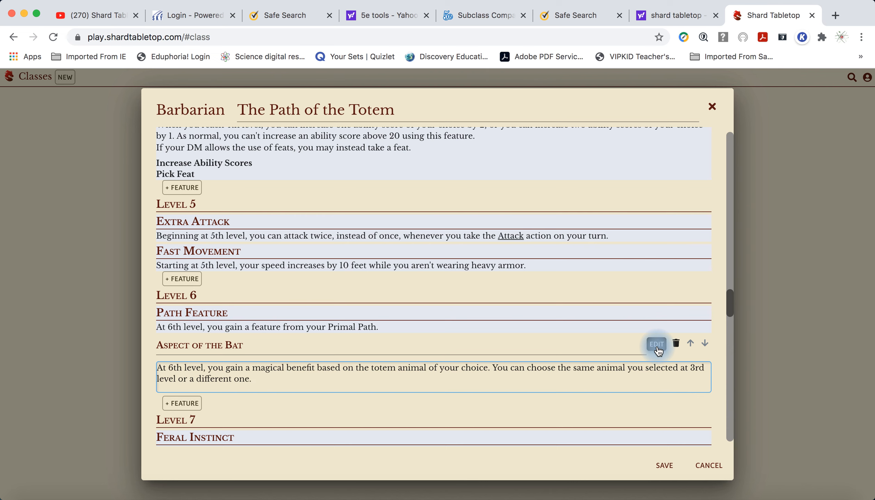
Look over the features up to level 6, save the subclass and close the Barbarian class.
{"action": "scroll", "coordinate": [424, 304], "scroll_direction": "up", "scroll_amount": 2}
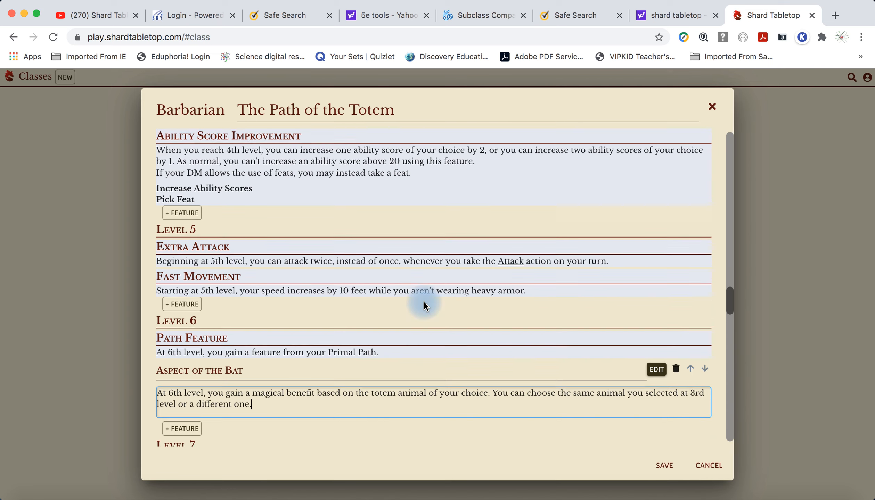
{"action": "scroll", "coordinate": [424, 304], "scroll_direction": "up", "scroll_amount": 10}
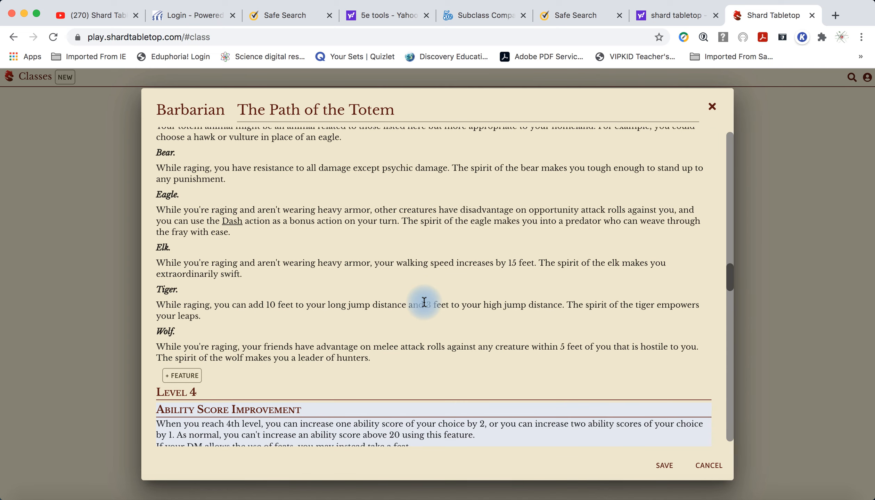
{"action": "scroll", "coordinate": [424, 302], "scroll_direction": "down", "scroll_amount": 10}
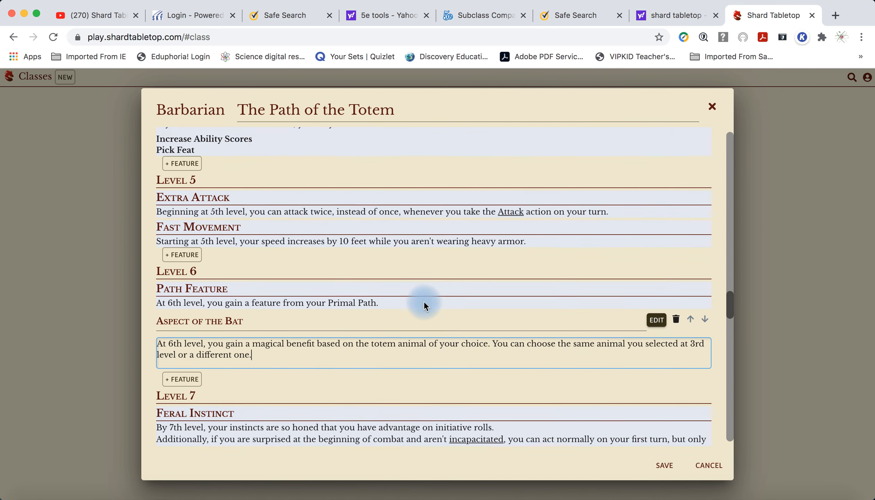
{"action": "scroll", "coordinate": [424, 301], "scroll_direction": "down", "scroll_amount": 2}
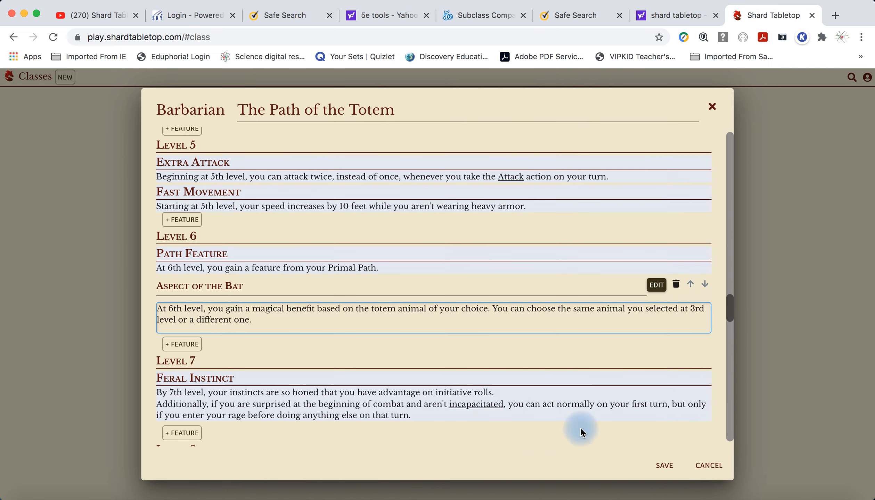
{"action": "left_click", "coordinate": [661, 472]}
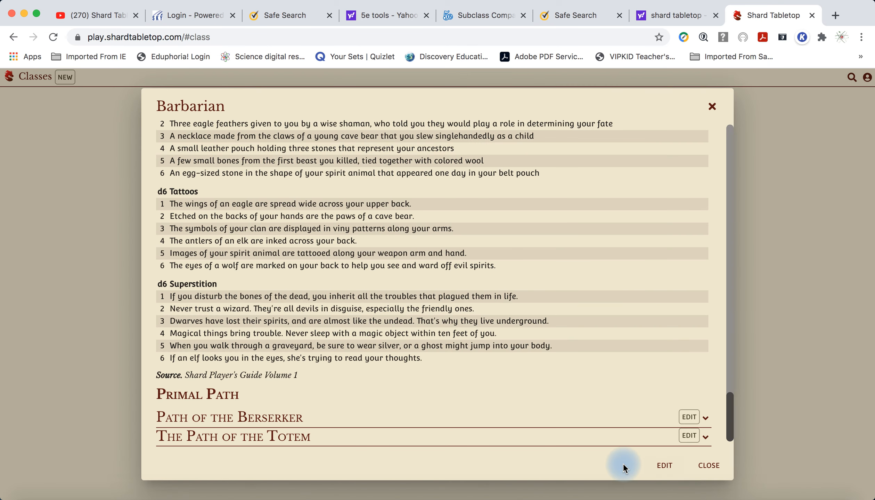
{"action": "left_click", "coordinate": [709, 467]}
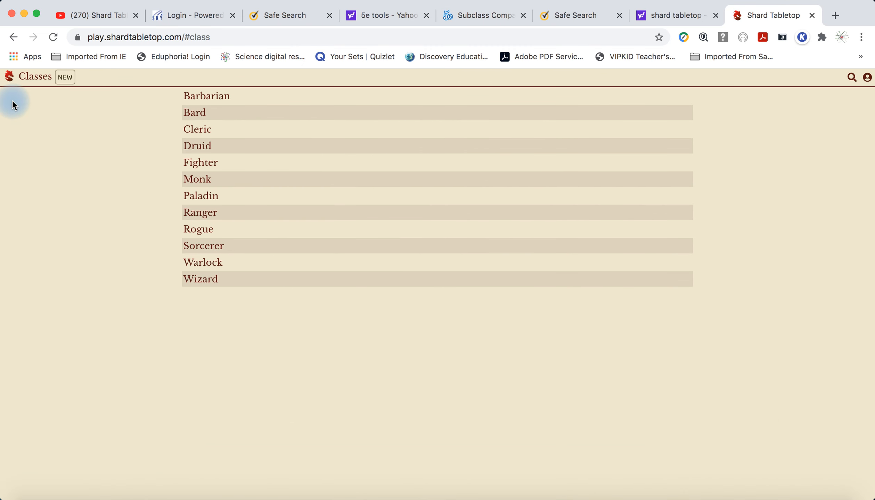
Create a new character from the home page, keeping the suggested character name.
{"action": "left_click", "coordinate": [8, 79]}
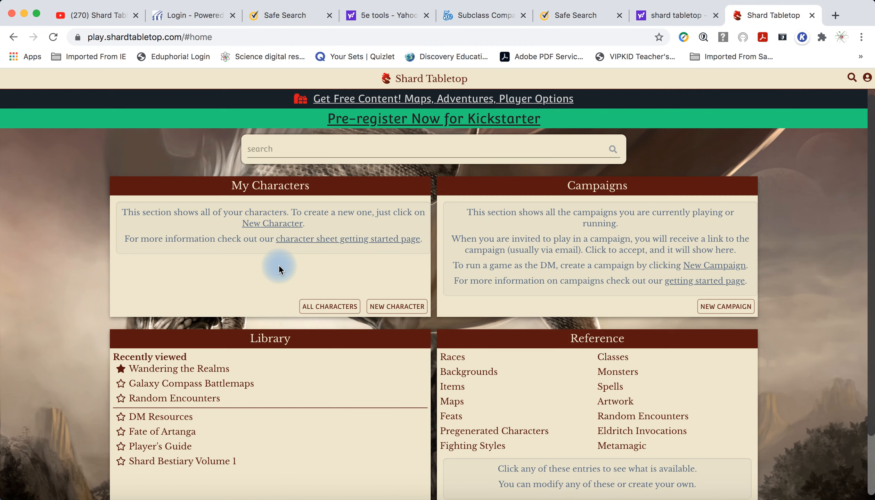
{"action": "left_click", "coordinate": [399, 312]}
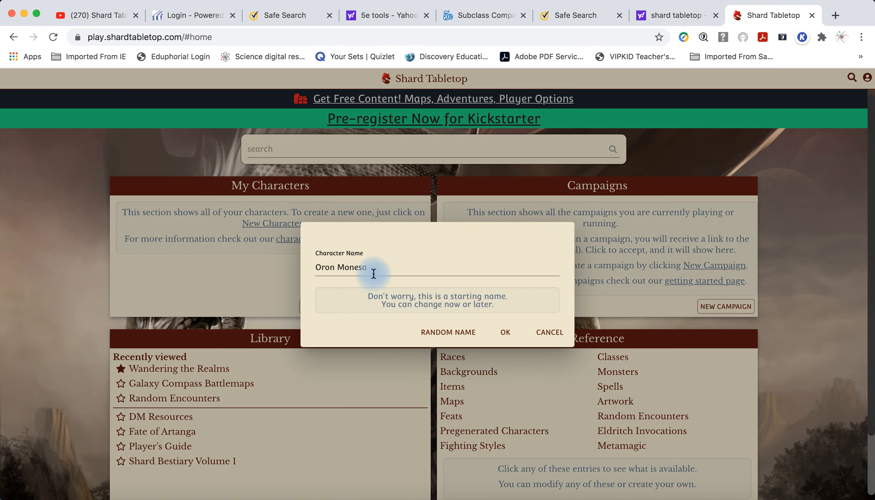
{"action": "left_click", "coordinate": [499, 334]}
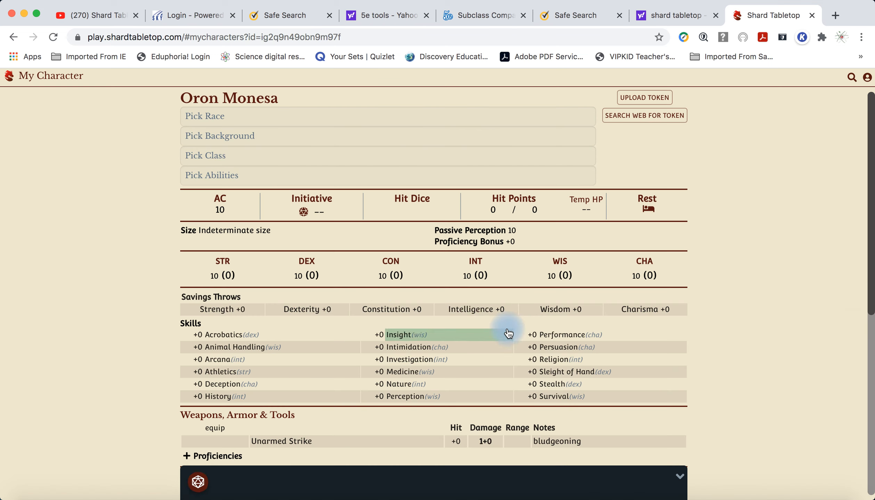
Set the character's race to Cavern Dwarf, a subrace of Dwarf.
{"action": "left_click", "coordinate": [274, 116]}
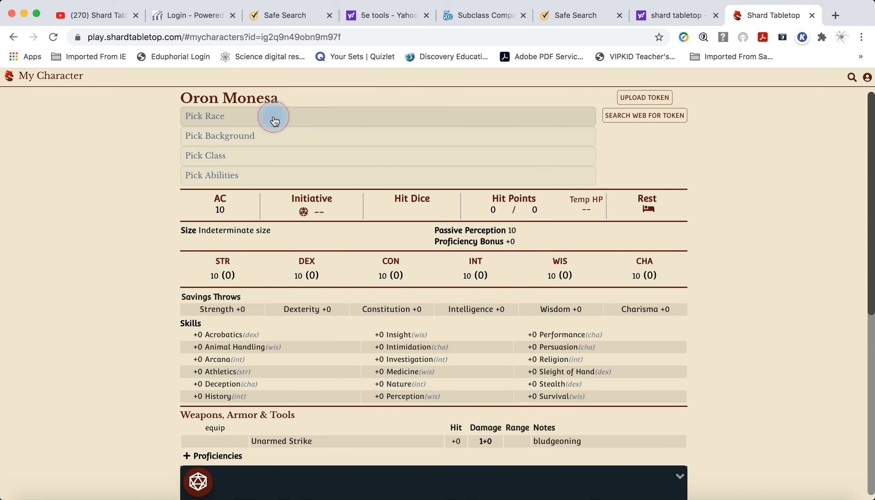
{"action": "left_click", "coordinate": [329, 166]}
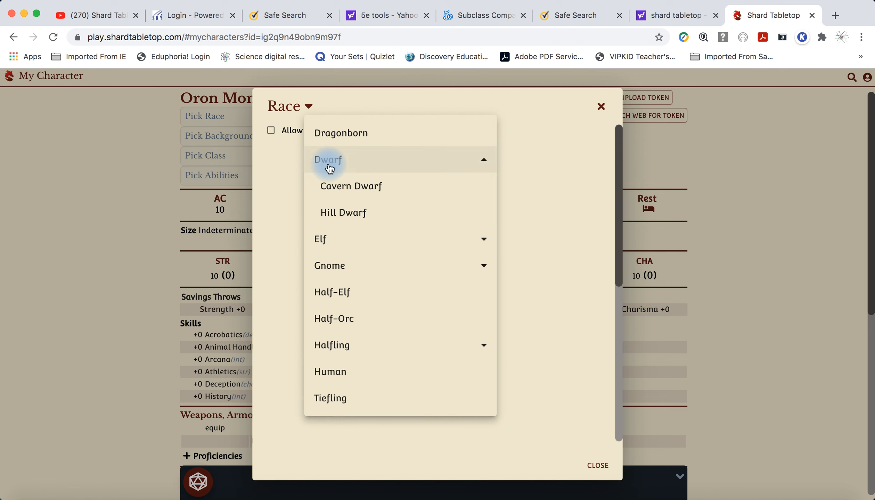
{"action": "left_click", "coordinate": [339, 190]}
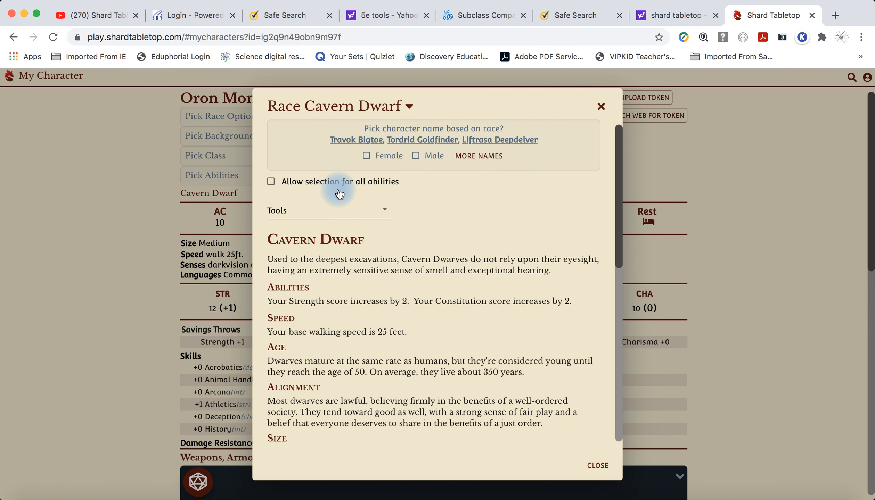
{"action": "left_click", "coordinate": [604, 466]}
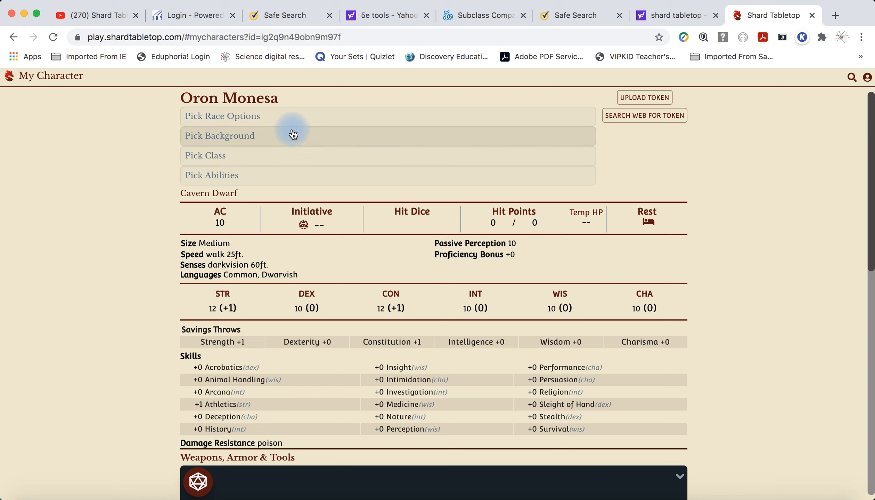
In the Cavern Dwarf race options, allow selection for all abilities and restrict the name suggestions to Male.
{"action": "left_click", "coordinate": [291, 120]}
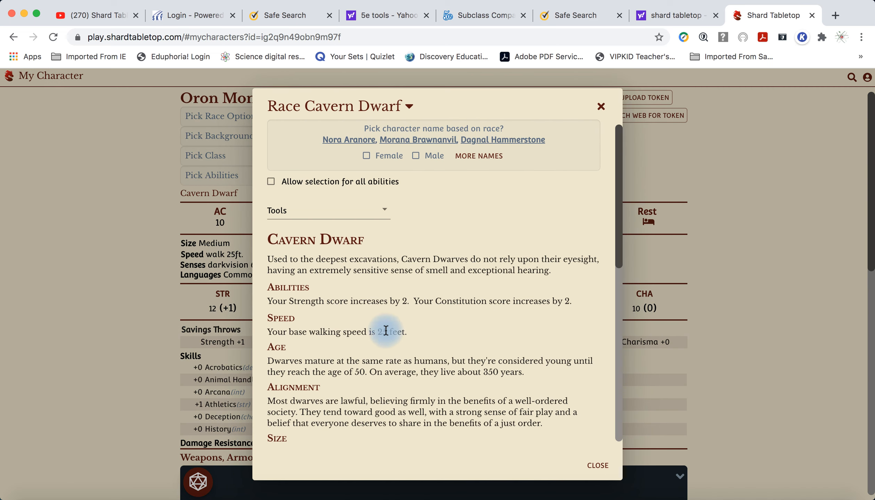
{"action": "scroll", "coordinate": [406, 374], "scroll_direction": "down", "scroll_amount": 10}
{"action": "scroll", "coordinate": [406, 375], "scroll_direction": "up", "scroll_amount": 10}
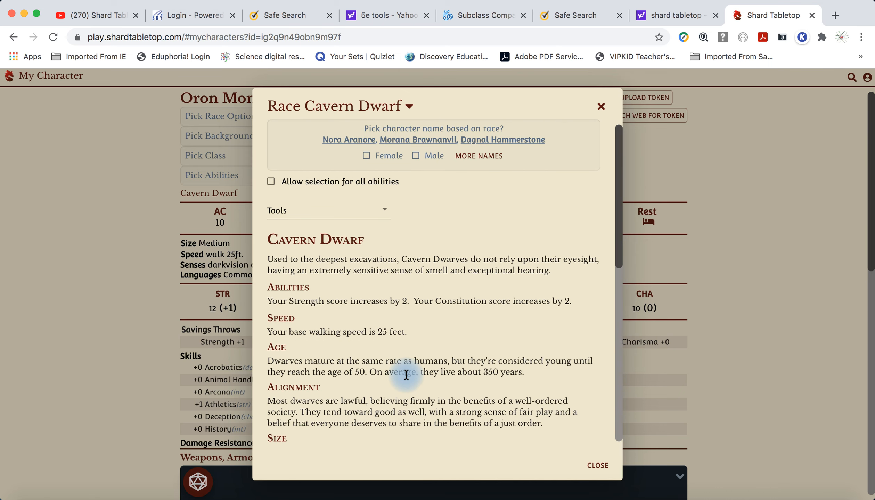
{"action": "left_click", "coordinate": [271, 182]}
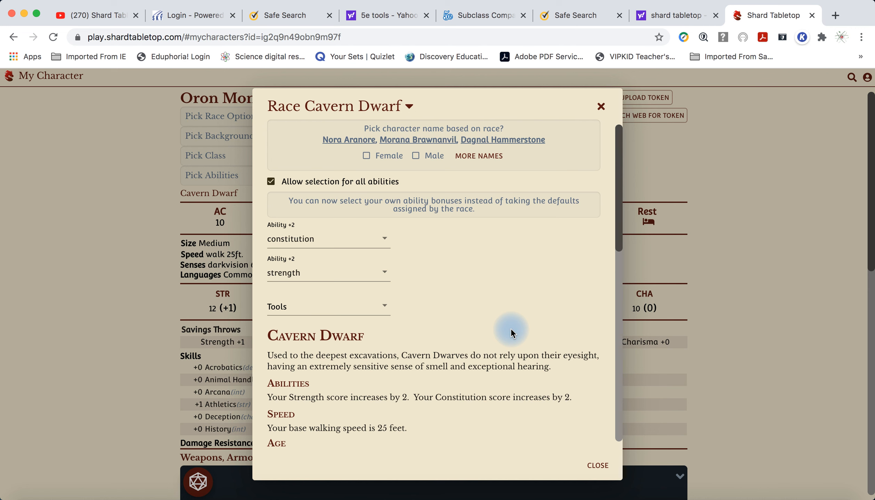
{"action": "left_click", "coordinate": [415, 156]}
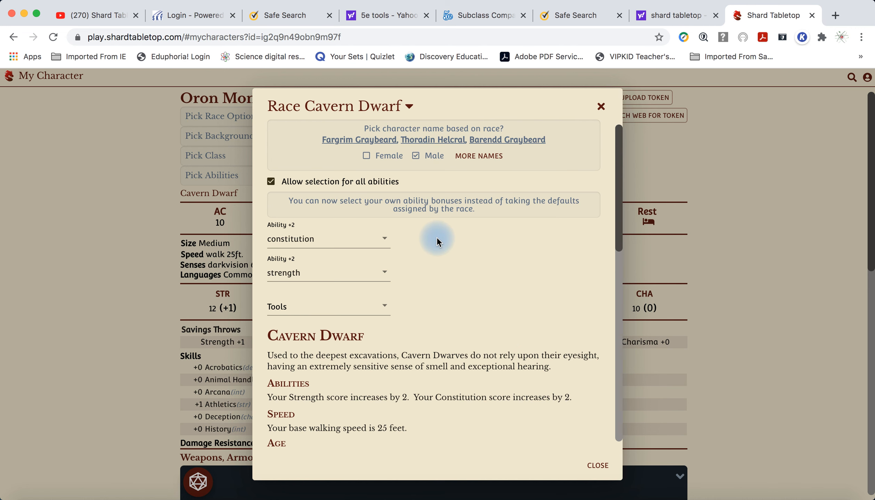
{"action": "scroll", "coordinate": [448, 289], "scroll_direction": "down", "scroll_amount": 10}
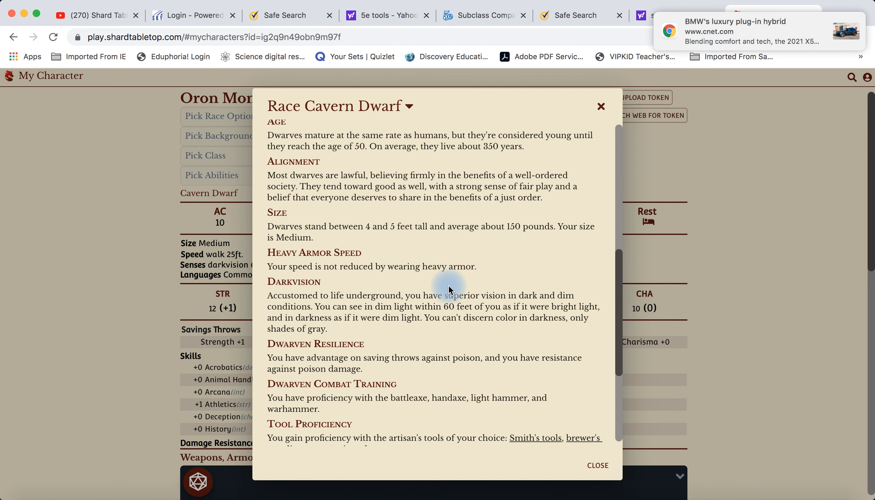
Choose Brewer's Supplies as the Cavern Dwarf's tool proficiency and close the race options.
{"action": "scroll", "coordinate": [449, 289], "scroll_direction": "down", "scroll_amount": 5}
{"action": "scroll", "coordinate": [448, 289], "scroll_direction": "up", "scroll_amount": 12}
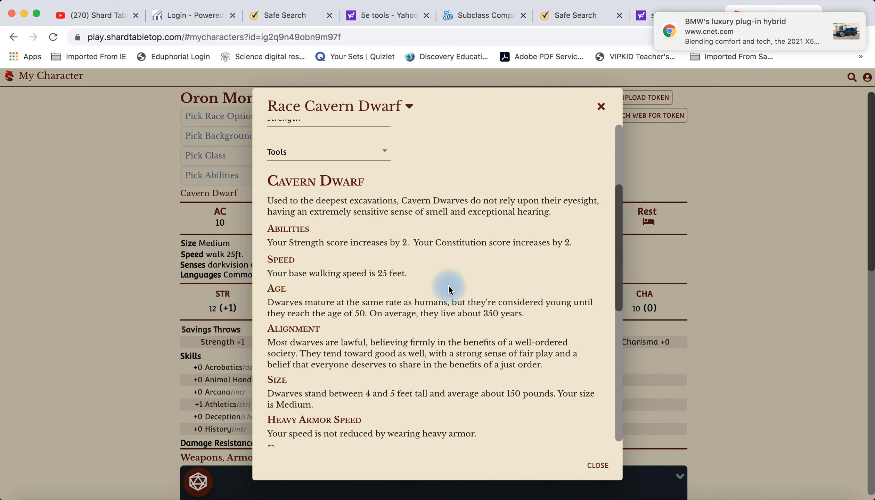
{"action": "left_click", "coordinate": [384, 209]}
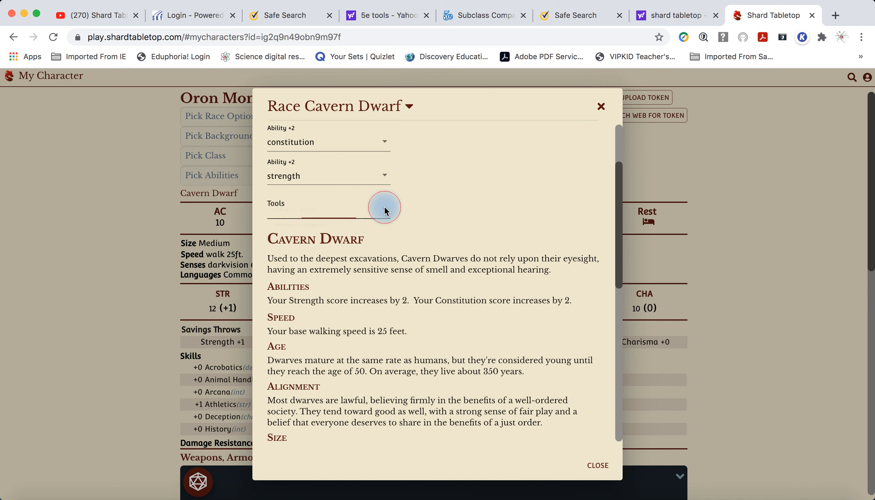
{"action": "left_click", "coordinate": [352, 239]}
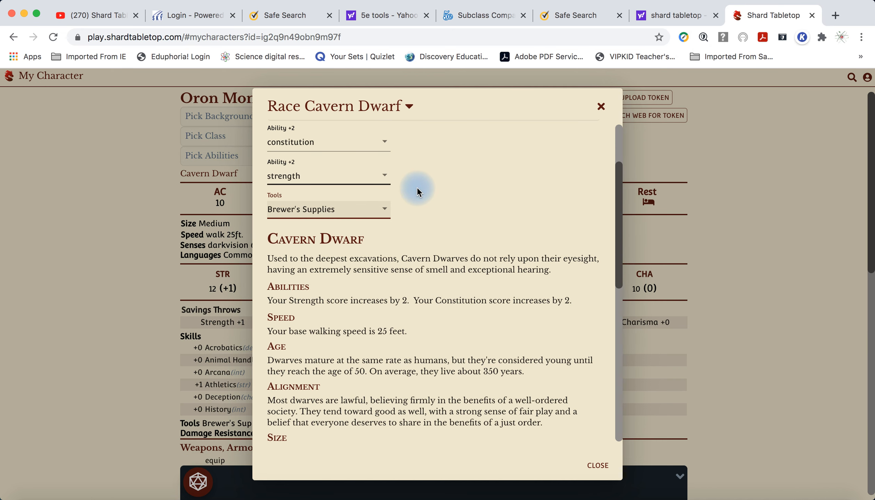
{"action": "scroll", "coordinate": [459, 207], "scroll_direction": "up", "scroll_amount": 3}
{"action": "scroll", "coordinate": [459, 207], "scroll_direction": "down", "scroll_amount": 15}
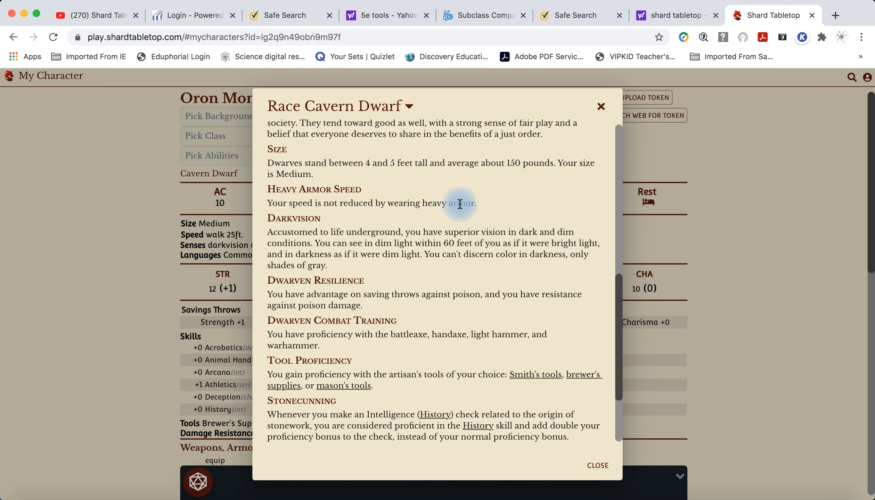
{"action": "left_click", "coordinate": [598, 465]}
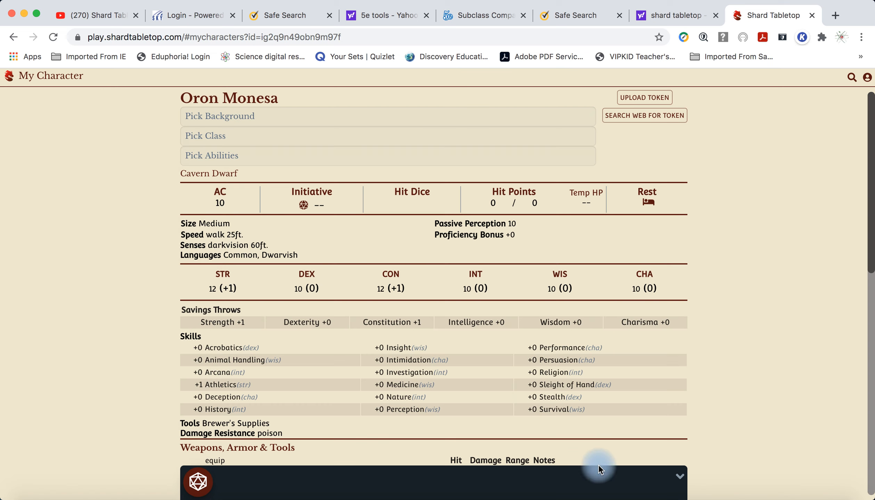
Choose Barbarian as the class for the character's first level and go to its Primal Path list.
{"action": "left_click", "coordinate": [232, 138]}
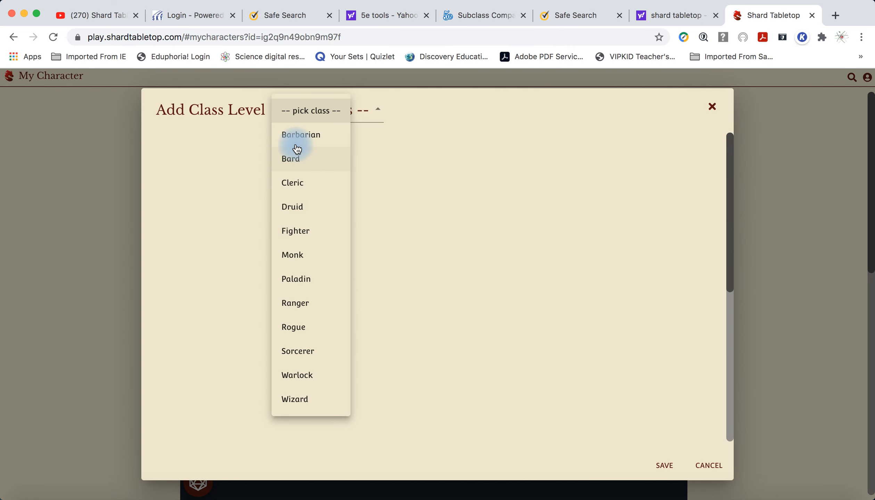
{"action": "left_click", "coordinate": [297, 134]}
{"action": "scroll", "coordinate": [341, 336], "scroll_direction": "down", "scroll_amount": 10}
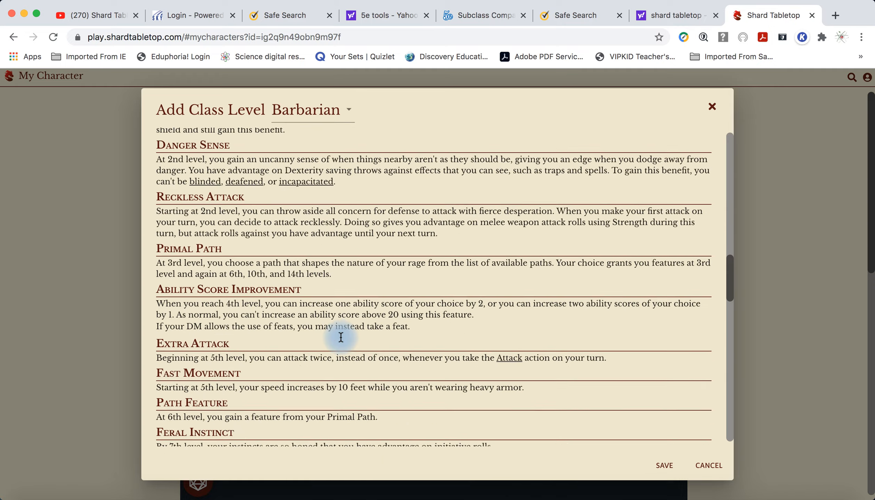
{"action": "scroll", "coordinate": [341, 336], "scroll_direction": "down", "scroll_amount": 10}
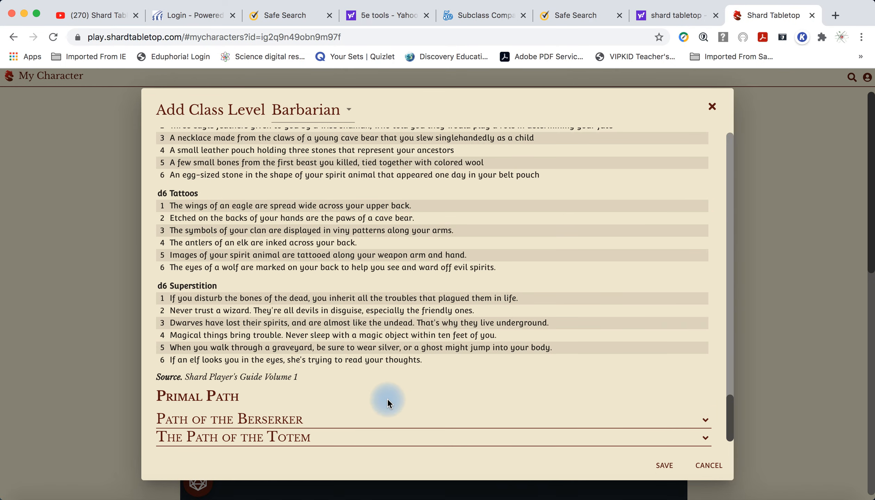
Check The Path of the Totem entry under Primal Path, save the Barbarian level and close the character levels dialog.
{"action": "left_click", "coordinate": [261, 439]}
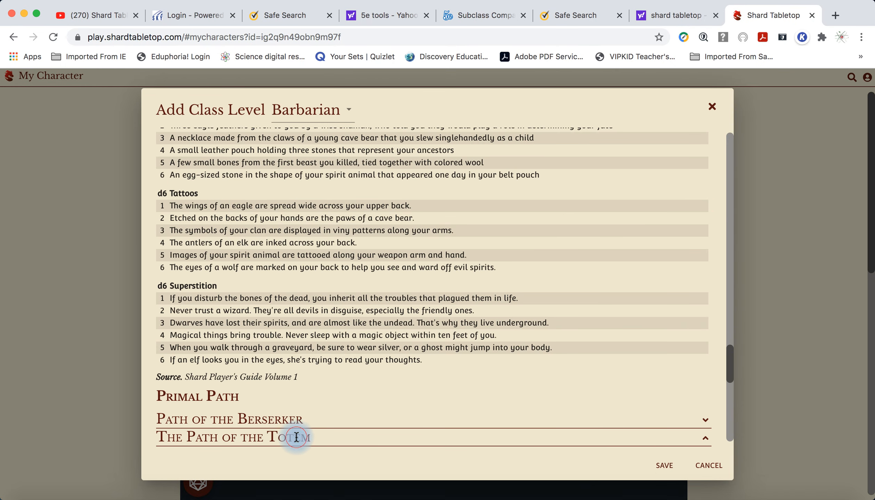
{"action": "left_click", "coordinate": [318, 435]}
{"action": "left_click", "coordinate": [323, 434]}
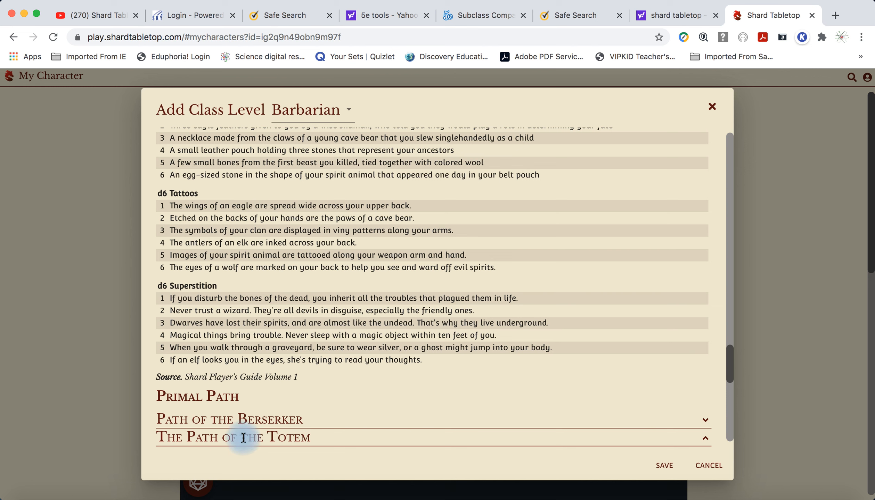
{"action": "left_click", "coordinate": [245, 438]}
{"action": "left_click", "coordinate": [700, 446]}
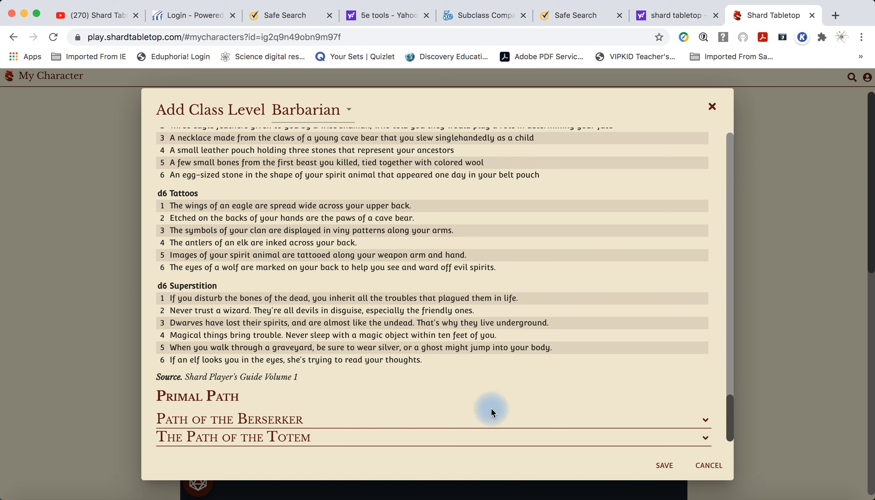
{"action": "left_click", "coordinate": [219, 440]}
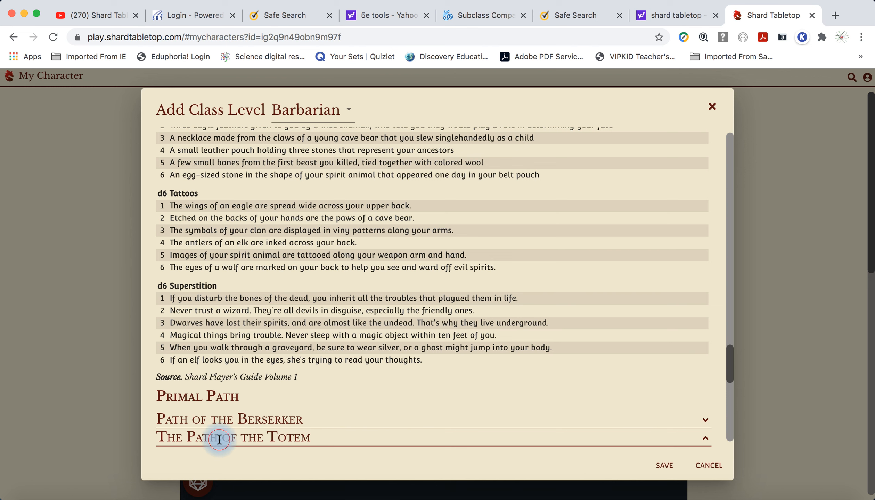
{"action": "double_click", "coordinate": [219, 440]}
{"action": "left_click", "coordinate": [664, 465]}
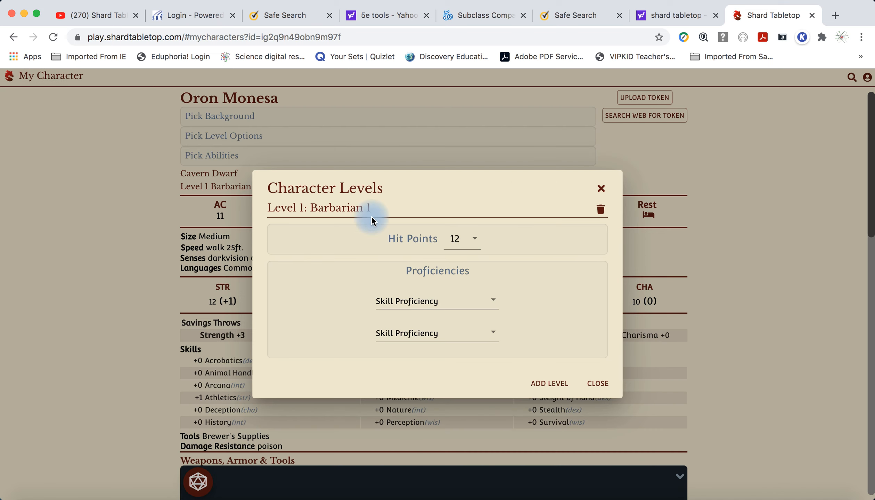
{"action": "left_click", "coordinate": [600, 189]}
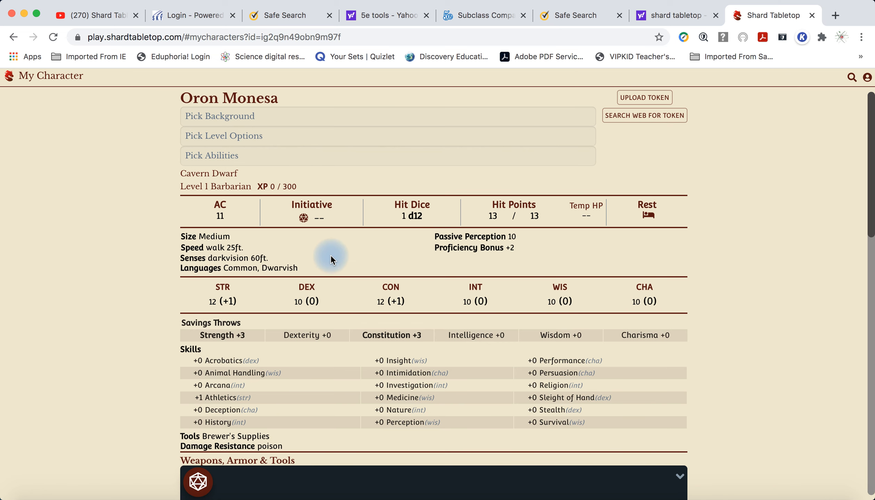
Look over the character sheet, return to the home page and review its sections.
{"action": "scroll", "coordinate": [337, 255], "scroll_direction": "down", "scroll_amount": 10}
{"action": "scroll", "coordinate": [336, 255], "scroll_direction": "up", "scroll_amount": 10}
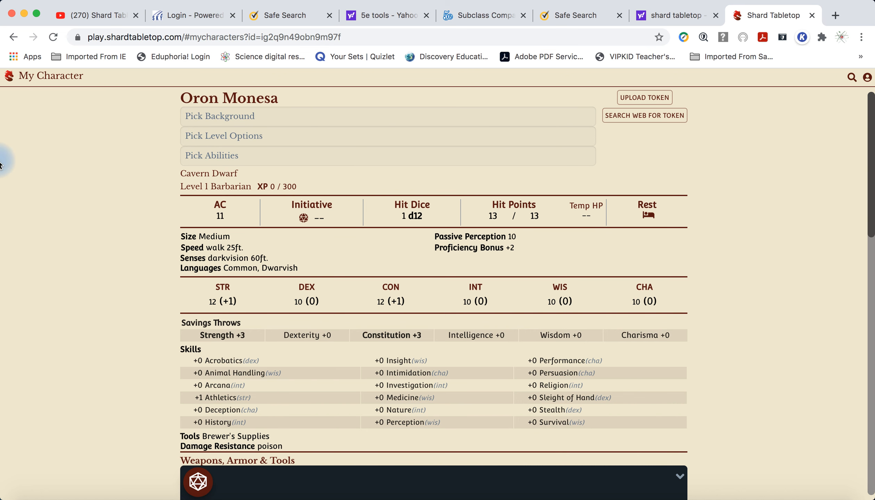
{"action": "left_click", "coordinate": [7, 82]}
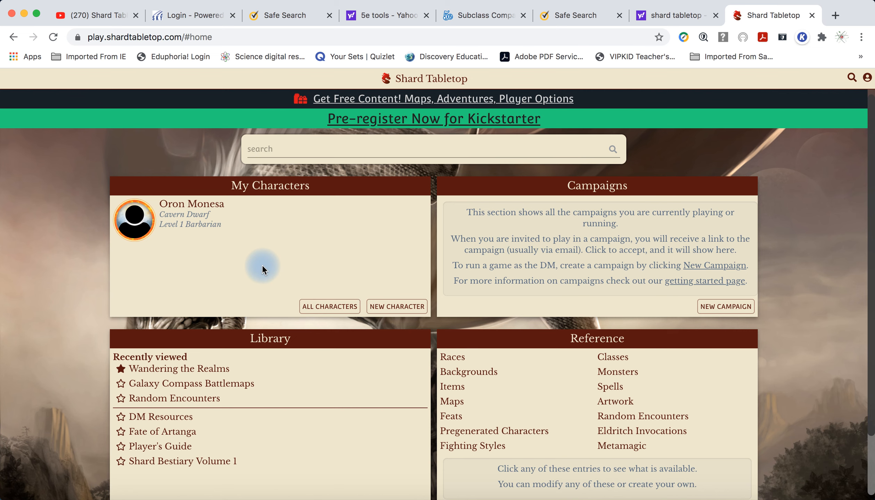
{"action": "scroll", "coordinate": [563, 375], "scroll_direction": "down", "scroll_amount": 3}
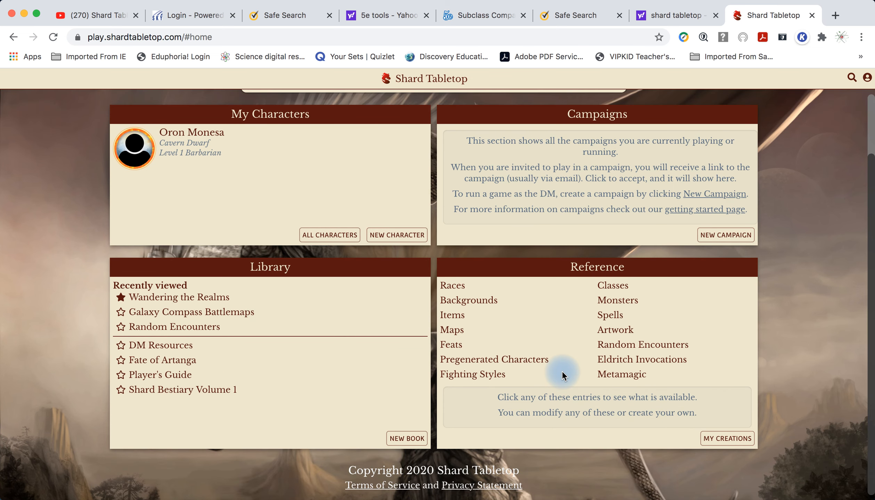
{"action": "scroll", "coordinate": [563, 375], "scroll_direction": "up", "scroll_amount": 3}
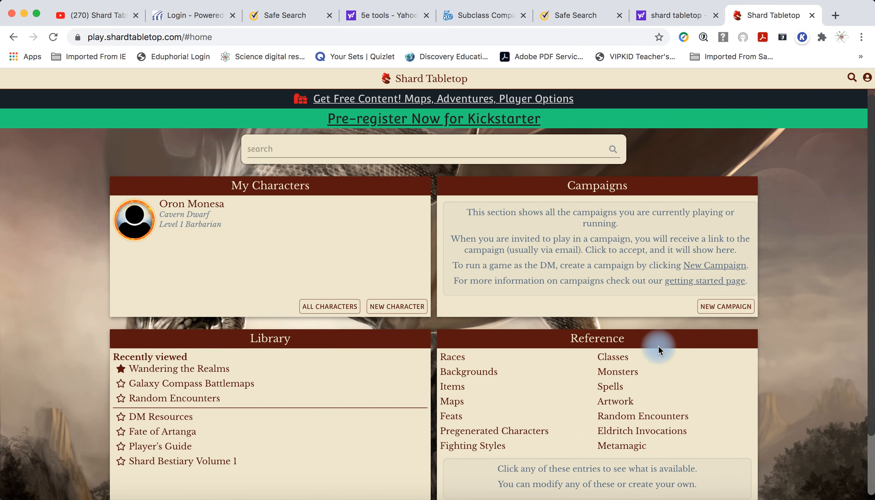